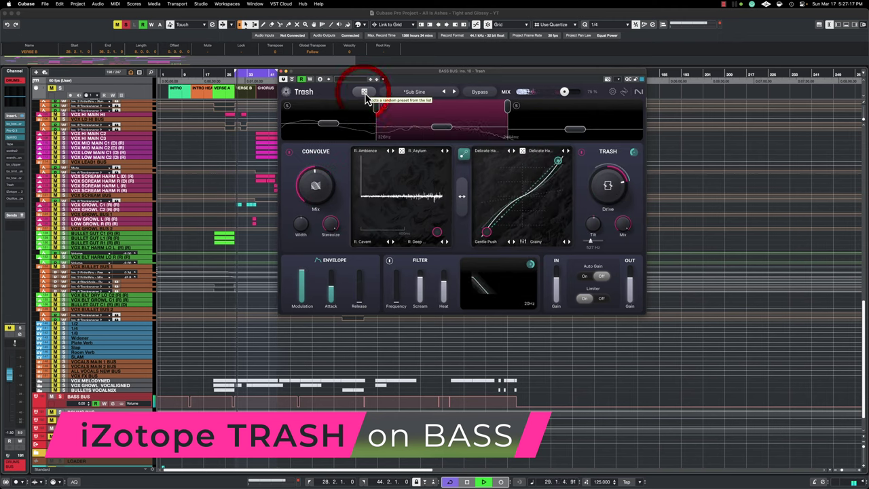
Load two random presets into Trash on the bass bus
{"action": "left_click", "coordinate": [364, 92]}
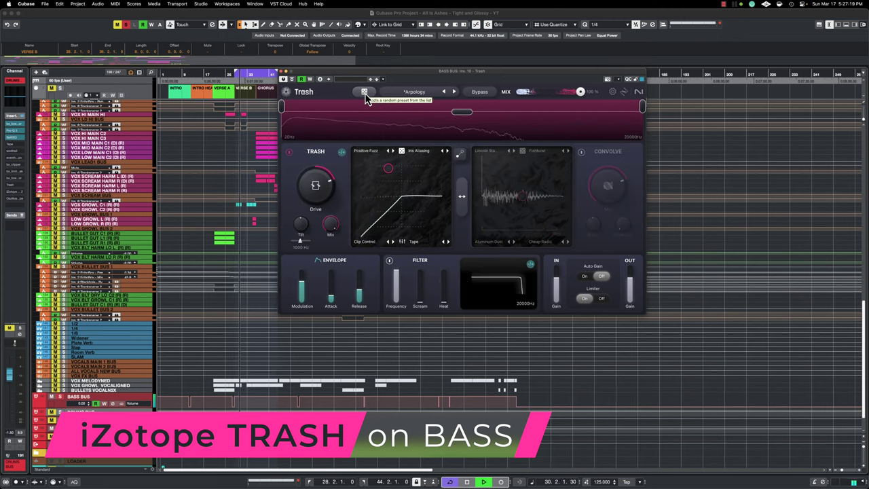
{"action": "left_click", "coordinate": [364, 92]}
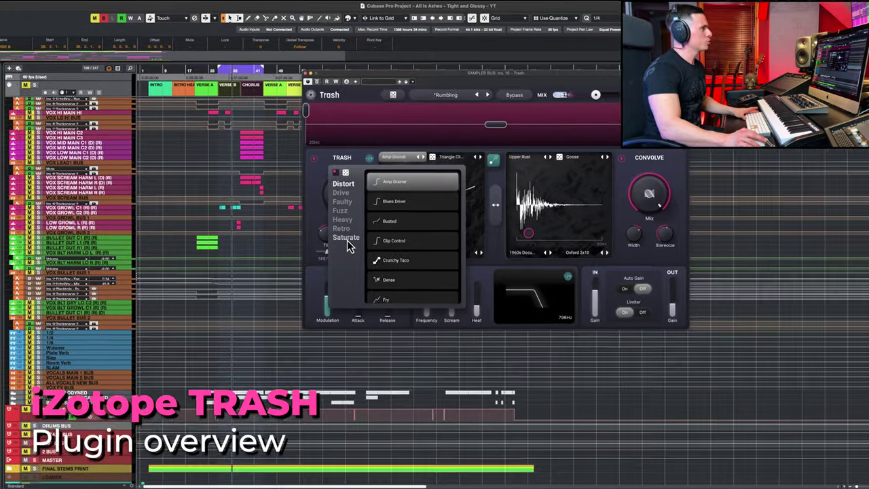
Browse the Saturate styles, set Drive near 0.75, and split bands at 471 Hz and 4960 Hz
{"action": "left_click", "coordinate": [349, 236]}
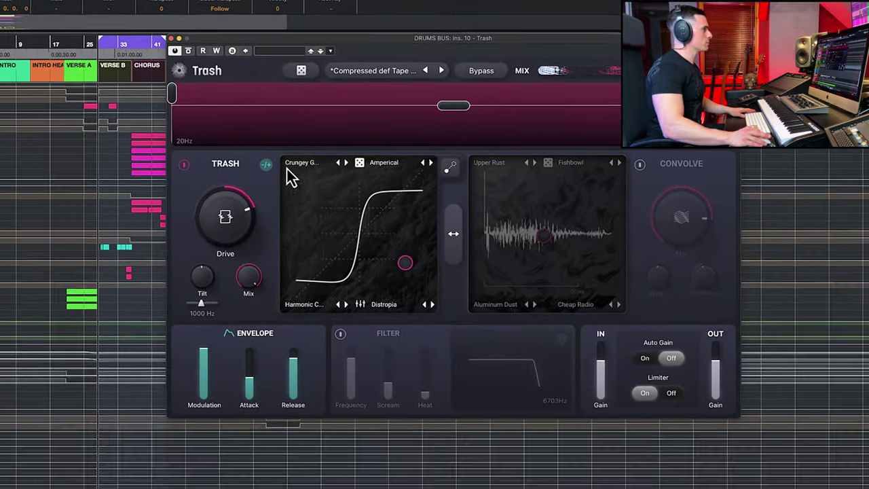
{"action": "left_click_drag", "start_coordinate": [238, 216], "coordinate": [241, 207]}
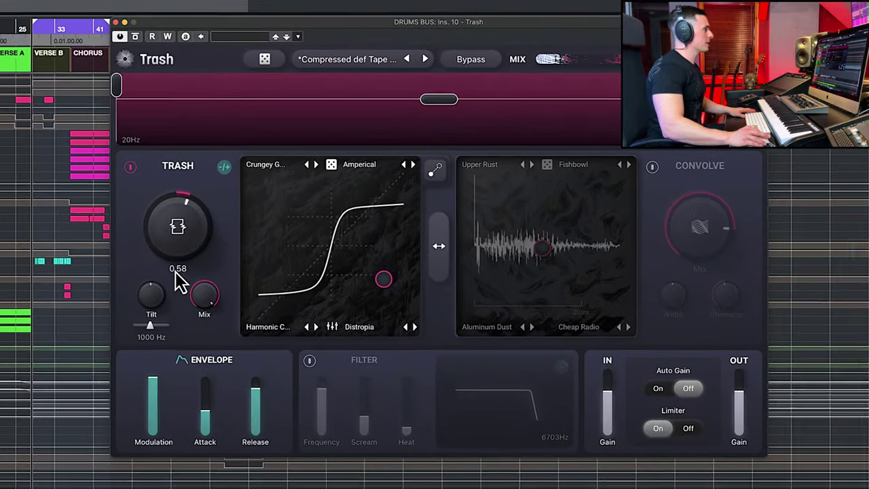
{"action": "left_click_drag", "start_coordinate": [192, 274], "coordinate": [248, 220]}
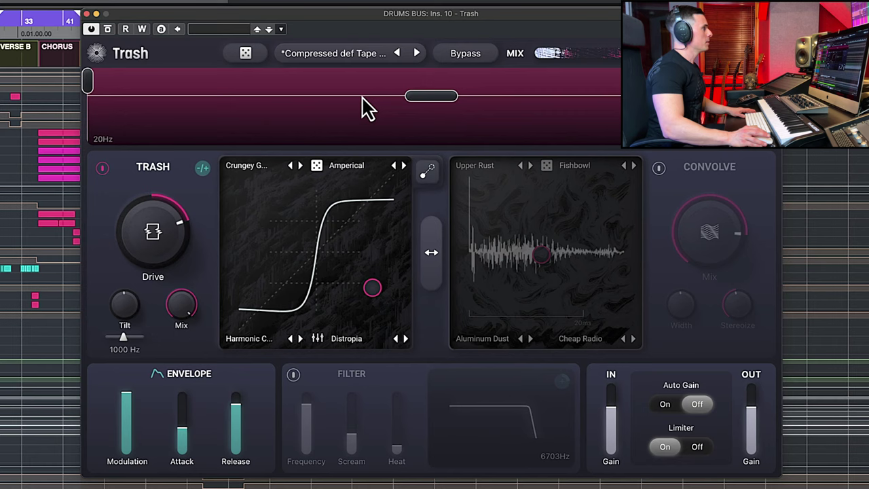
{"action": "left_click_drag", "start_coordinate": [88, 89], "coordinate": [312, 83]}
{"action": "left_click_drag", "start_coordinate": [620, 85], "coordinate": [610, 91]}
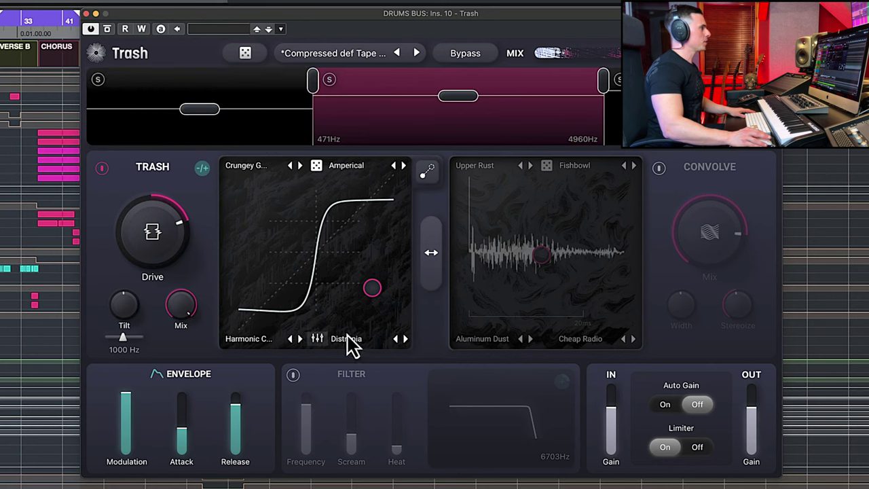
Randomize the mid band's four distortion styles, landing on Hard Limits, Soft Taco and Citrus Pulp
{"action": "left_click", "coordinate": [317, 166]}
{"action": "left_click", "coordinate": [317, 165]}
{"action": "left_click", "coordinate": [317, 165]}
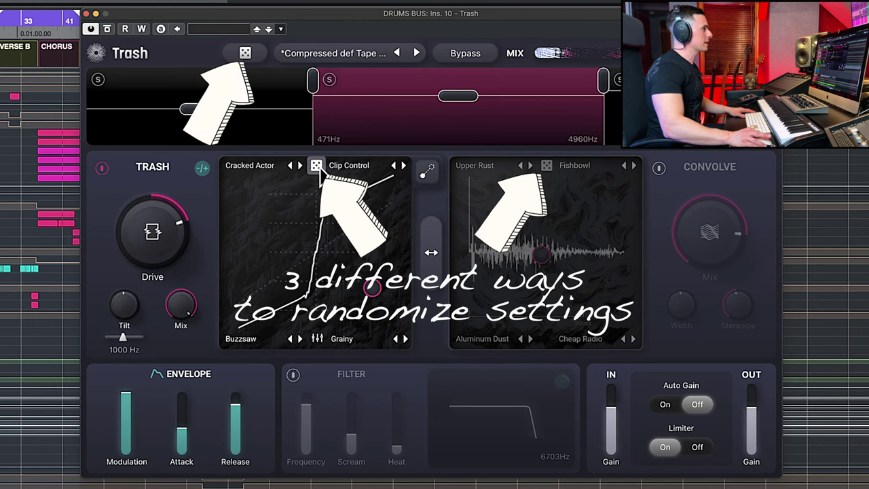
{"action": "left_click", "coordinate": [316, 165]}
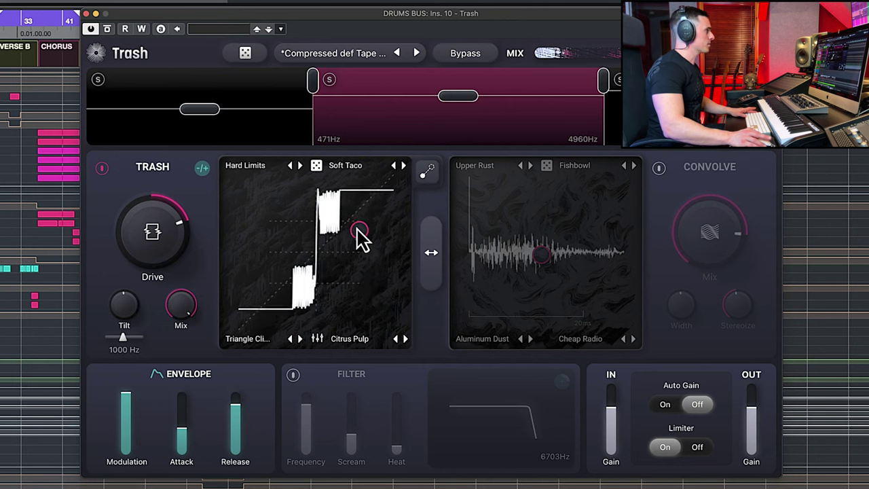
Reshape the distortion blend point and step the bottom-left style to another mode
{"action": "left_click_drag", "start_coordinate": [357, 230], "coordinate": [261, 270]}
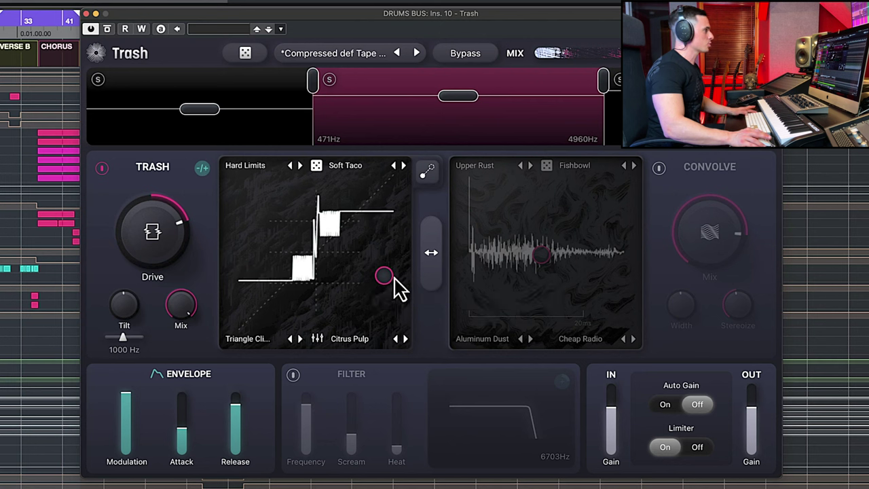
{"action": "left_click_drag", "start_coordinate": [385, 279], "coordinate": [339, 299]}
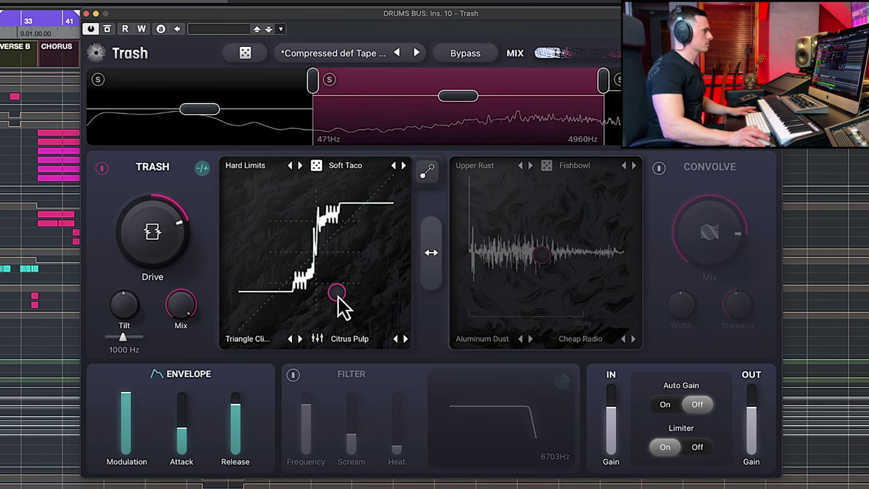
{"action": "left_click", "coordinate": [300, 339]}
{"action": "left_click", "coordinate": [318, 341]}
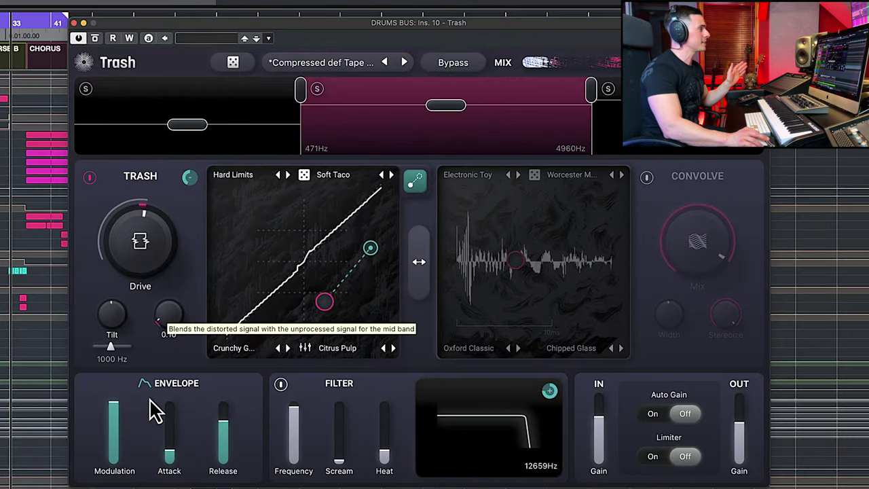
Raise distortion Mix to about 0.34, lower Tilt to -4.40, and enable Convolve
{"action": "left_click_drag", "start_coordinate": [155, 411], "coordinate": [160, 331]}
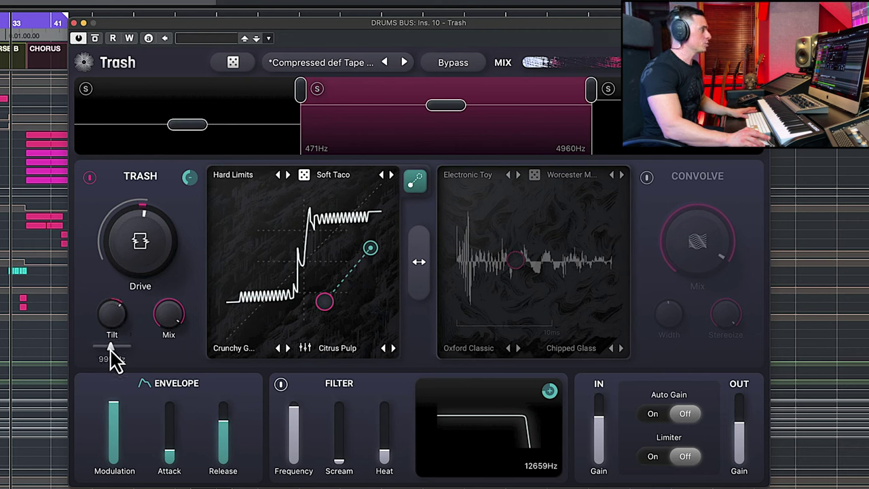
{"action": "mouse_move", "coordinate": [114, 337]}
{"action": "left_mouse_down"}
{"action": "mouse_move", "coordinate": [115, 326]}
{"action": "mouse_move", "coordinate": [109, 370]}
{"action": "mouse_move", "coordinate": [111, 349]}
{"action": "mouse_move", "coordinate": [120, 349]}
{"action": "mouse_move", "coordinate": [104, 349]}
{"action": "mouse_move", "coordinate": [119, 349]}
{"action": "left_mouse_up"}
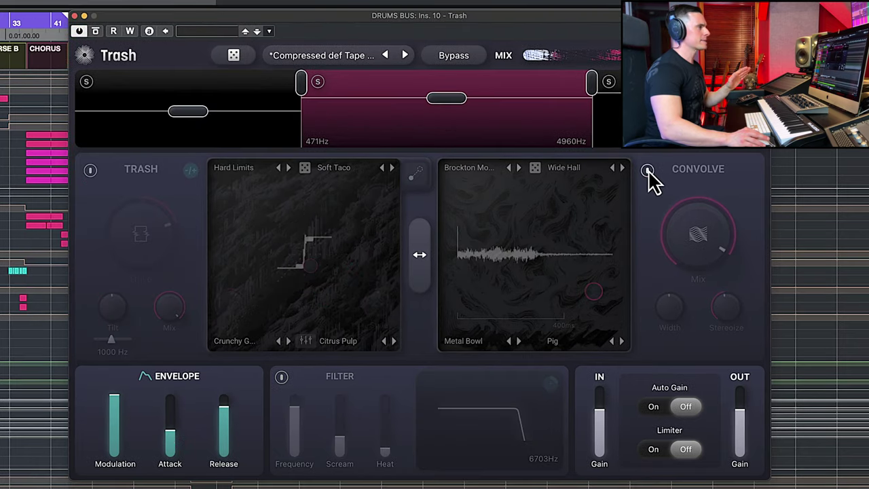
{"action": "left_click", "coordinate": [647, 170]}
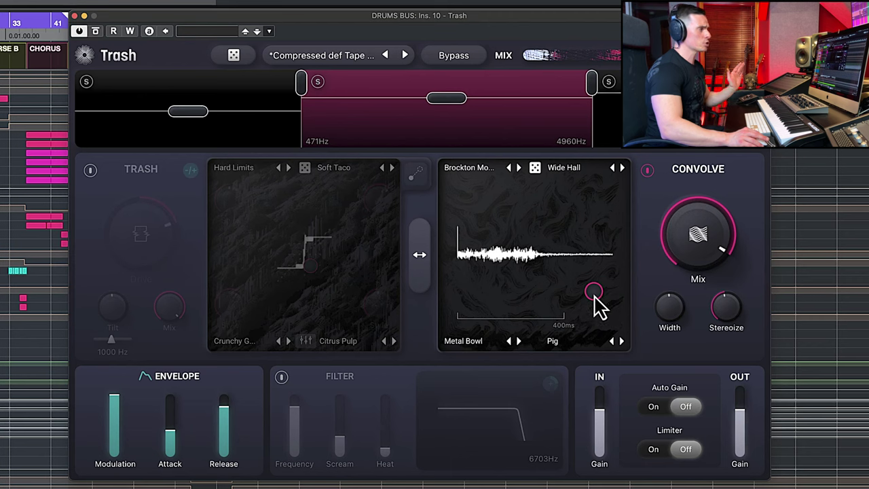
Shift the convolution blend and load the Upper Rust Tone impulse in the top-left corner
{"action": "left_click_drag", "start_coordinate": [594, 296], "coordinate": [576, 228]}
{"action": "left_click", "coordinate": [478, 170]}
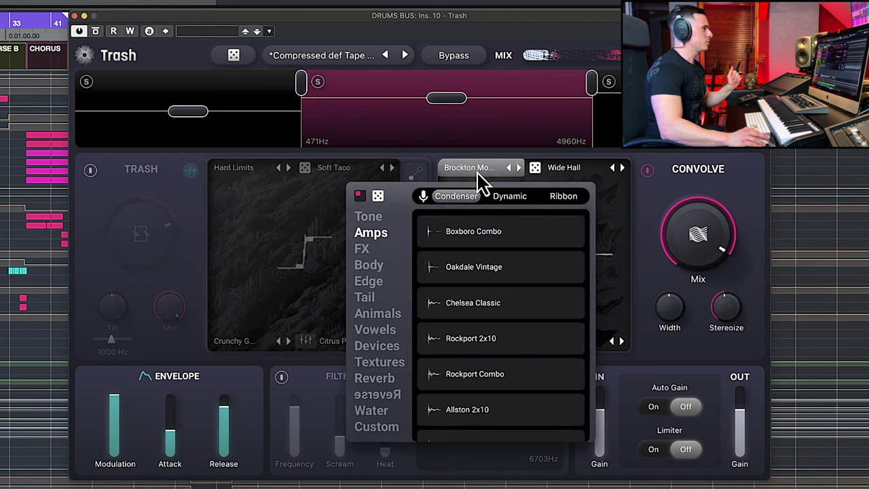
{"action": "left_click", "coordinate": [368, 216]}
{"action": "left_click", "coordinate": [470, 234]}
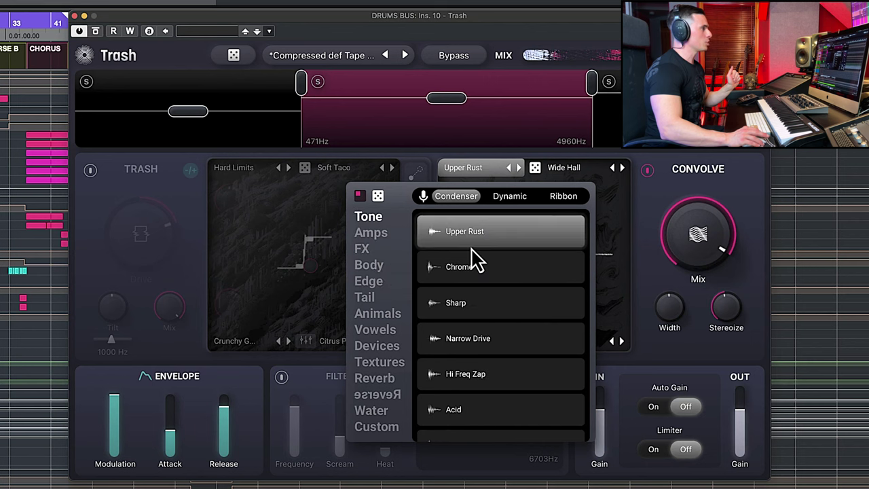
{"action": "scroll", "coordinate": [475, 277], "scroll_direction": "down", "scroll_amount": 2}
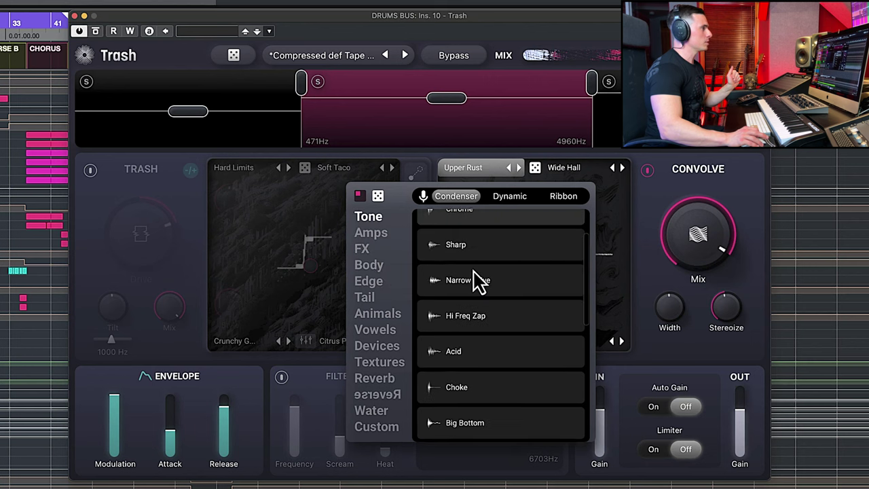
Audition the FX, Body, Edge, Tail and Animals impulse categories
{"action": "left_click", "coordinate": [376, 251]}
{"action": "left_click", "coordinate": [379, 237]}
{"action": "left_click", "coordinate": [367, 266]}
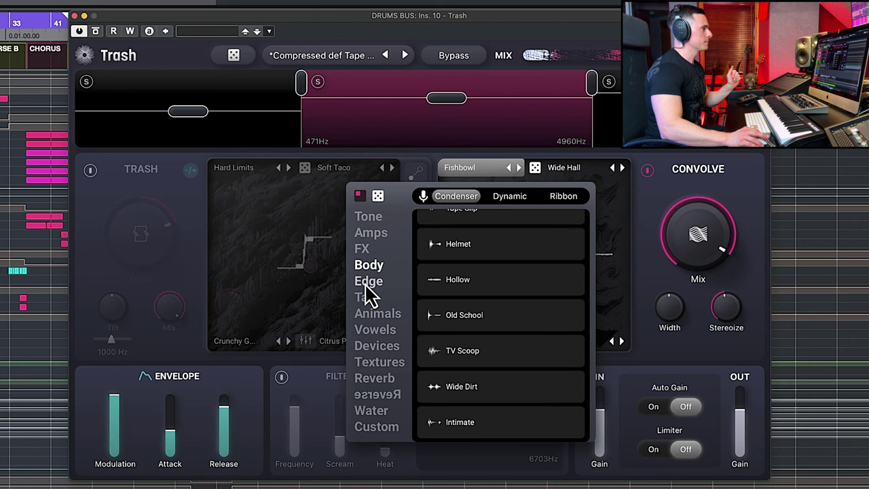
{"action": "left_click", "coordinate": [368, 283]}
{"action": "left_click", "coordinate": [365, 299]}
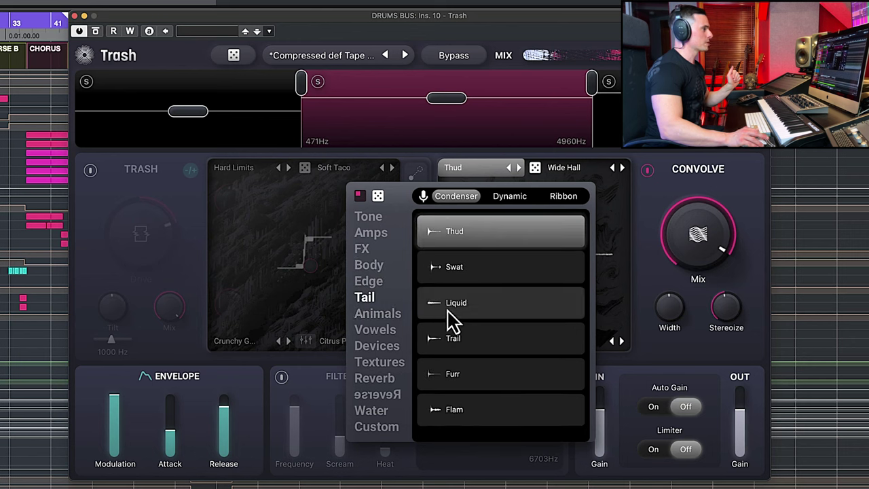
{"action": "left_click", "coordinate": [378, 315]}
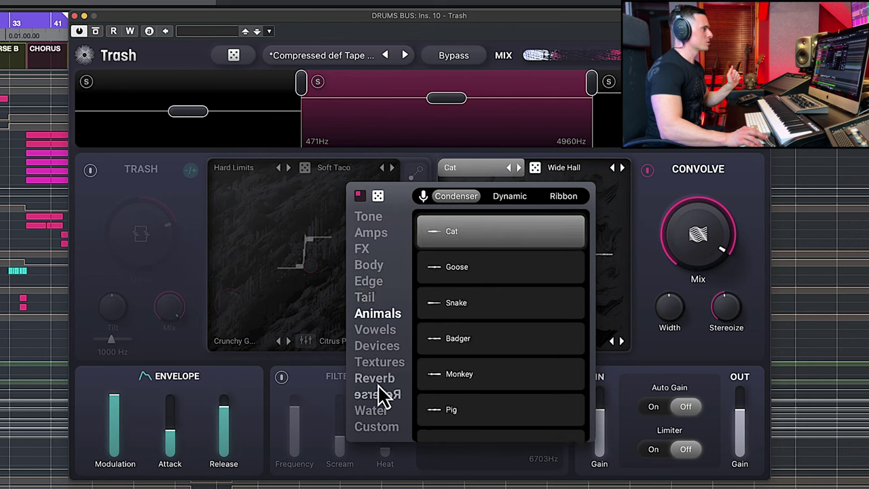
Audition the Reverb and Reverse impulses, then leave the top-left slot on Custom
{"action": "left_click", "coordinate": [385, 382]}
{"action": "scroll", "coordinate": [495, 282], "scroll_direction": "down", "scroll_amount": 3}
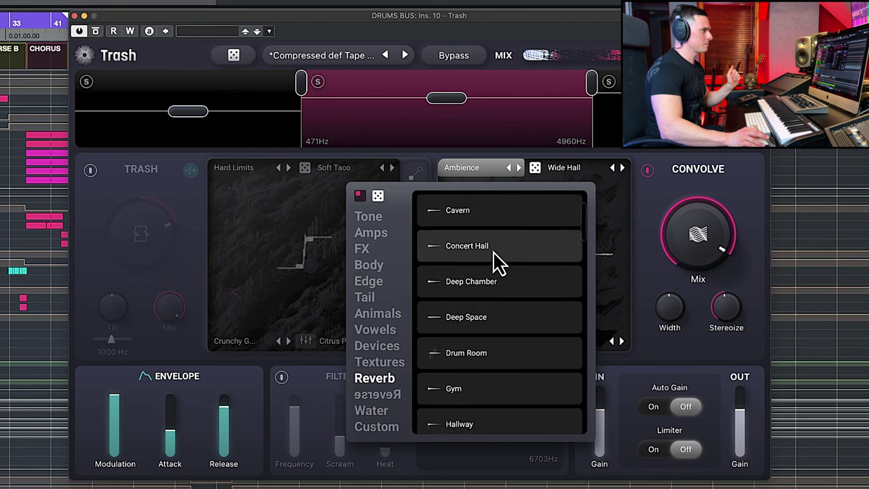
{"action": "scroll", "coordinate": [489, 385], "scroll_direction": "down", "scroll_amount": 2}
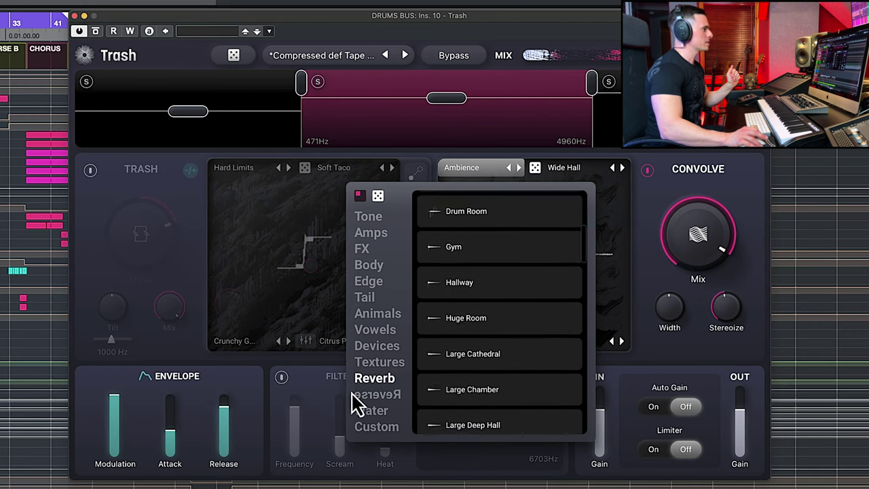
{"action": "left_click", "coordinate": [394, 397]}
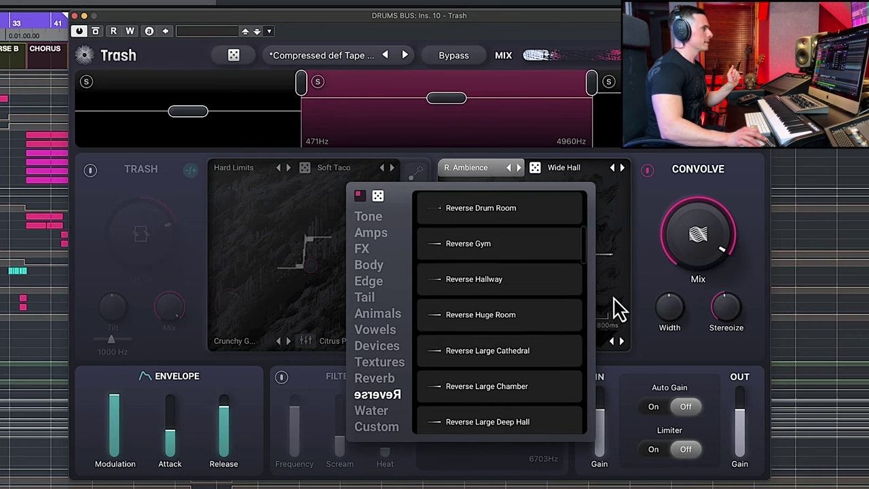
{"action": "left_click", "coordinate": [379, 427]}
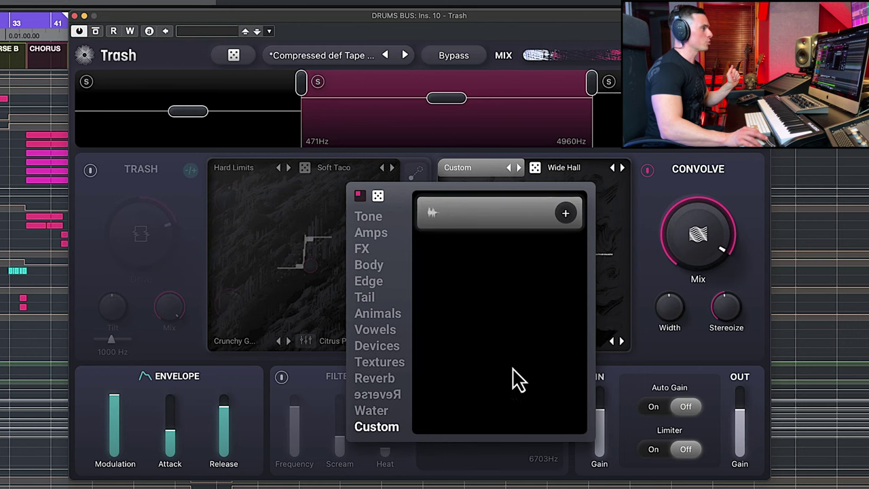
{"action": "left_click", "coordinate": [541, 174]}
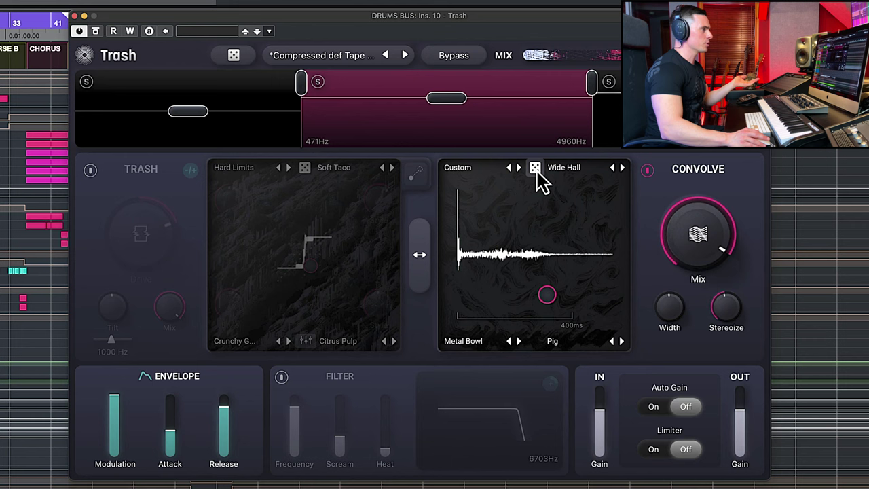
Randomize the four convolution corners and move the blend point up and right
{"action": "left_click", "coordinate": [535, 167]}
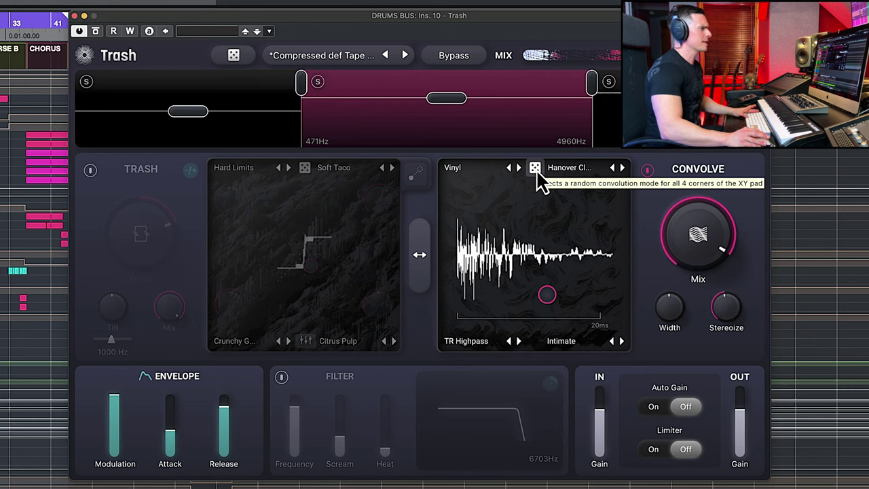
{"action": "left_click_drag", "start_coordinate": [548, 295], "coordinate": [465, 185]}
{"action": "left_click", "coordinate": [534, 169]}
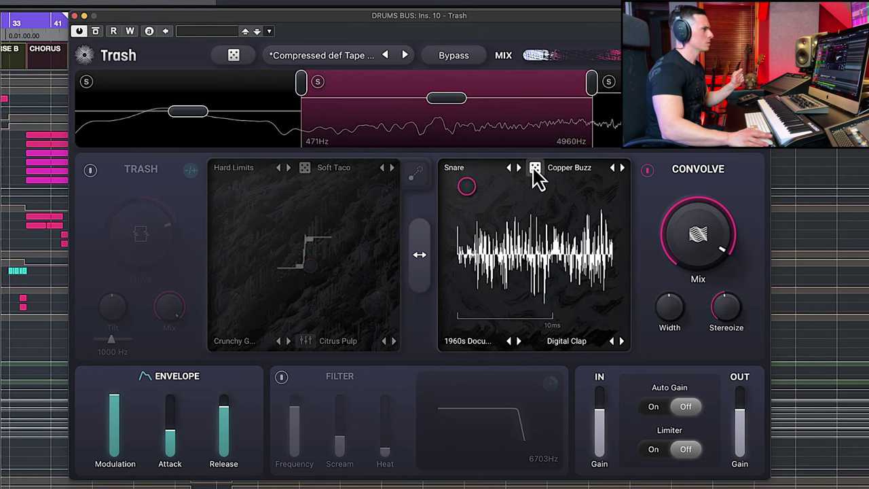
{"action": "left_click", "coordinate": [535, 169]}
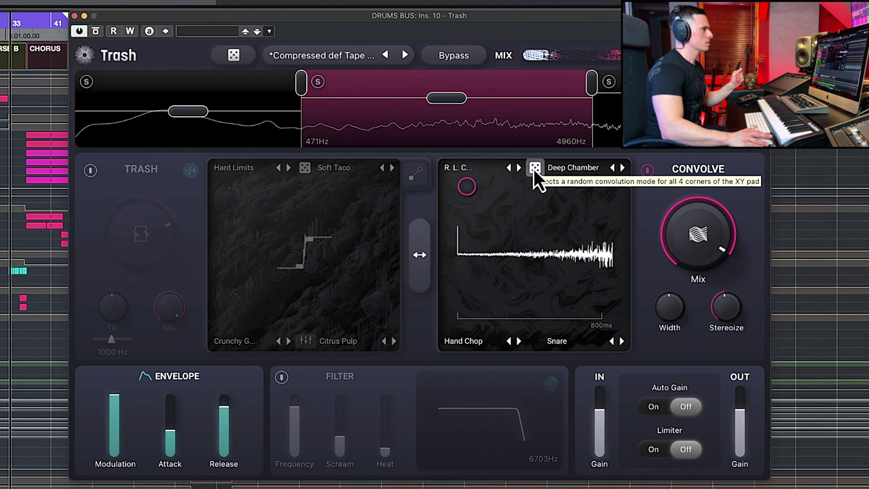
Re-randomize to Vinyl, Sterling C…, World War… and Game Lad, then raise Stereoize
{"action": "left_click", "coordinate": [534, 169]}
{"action": "left_click", "coordinate": [534, 169]}
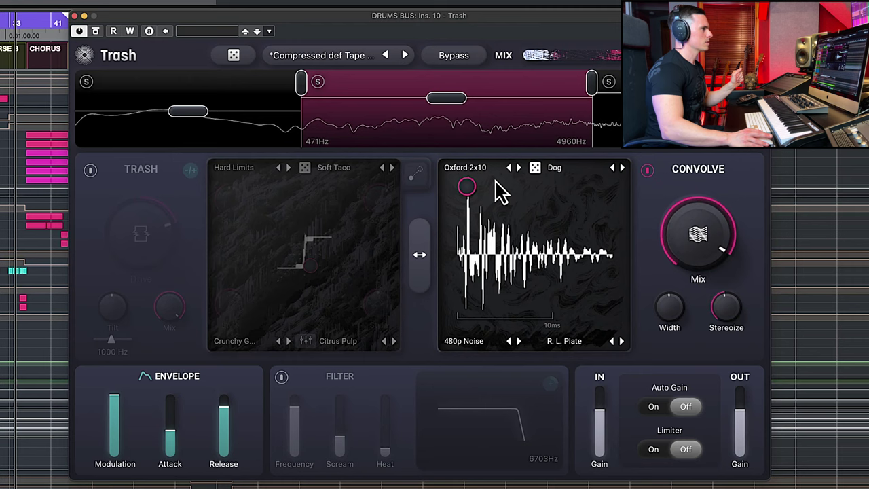
{"action": "left_click_drag", "start_coordinate": [467, 186], "coordinate": [528, 249]}
{"action": "left_click", "coordinate": [535, 169]}
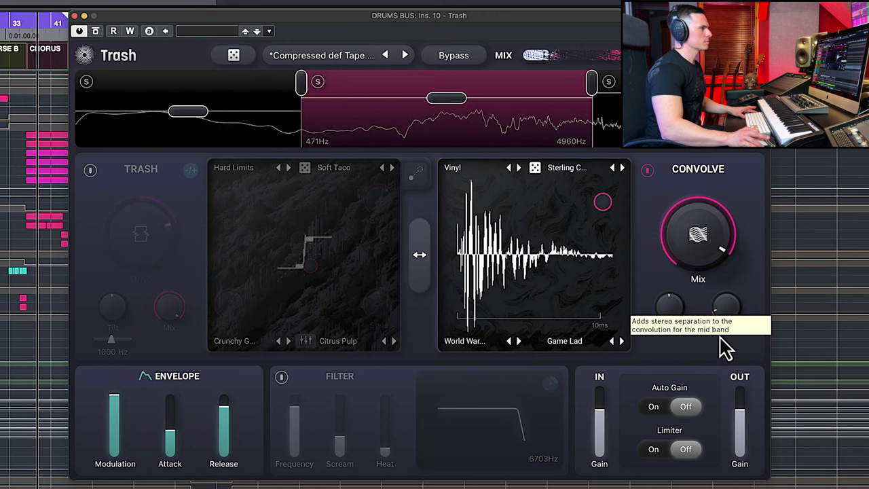
{"action": "left_click_drag", "start_coordinate": [724, 314], "coordinate": [728, 233]}
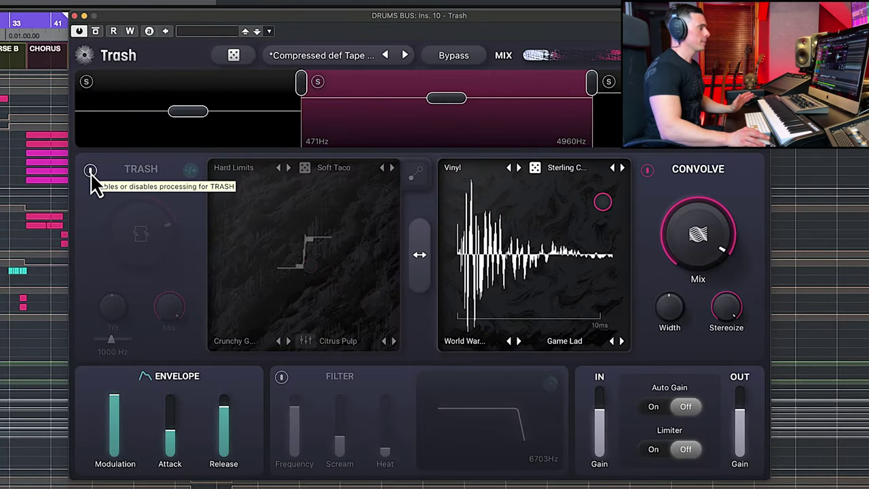
Re-enable distortion and compare module orders, ending with distortion before convolution
{"action": "left_click", "coordinate": [91, 171]}
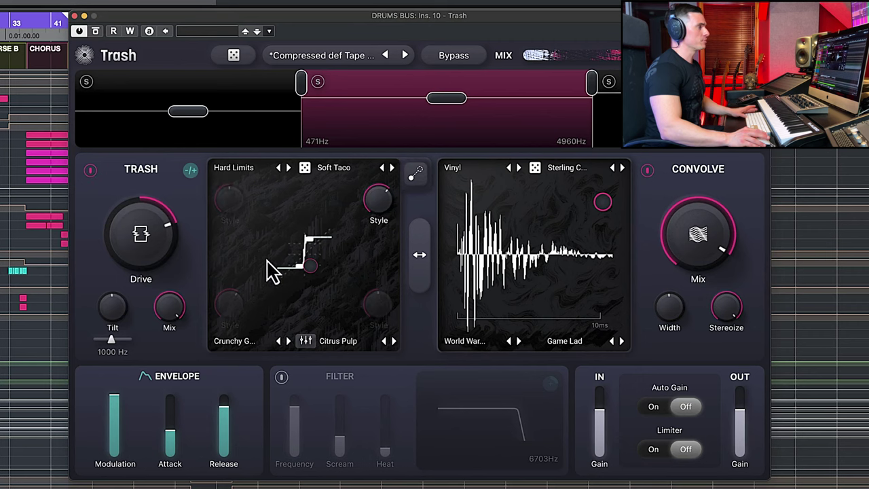
{"action": "left_click", "coordinate": [421, 261]}
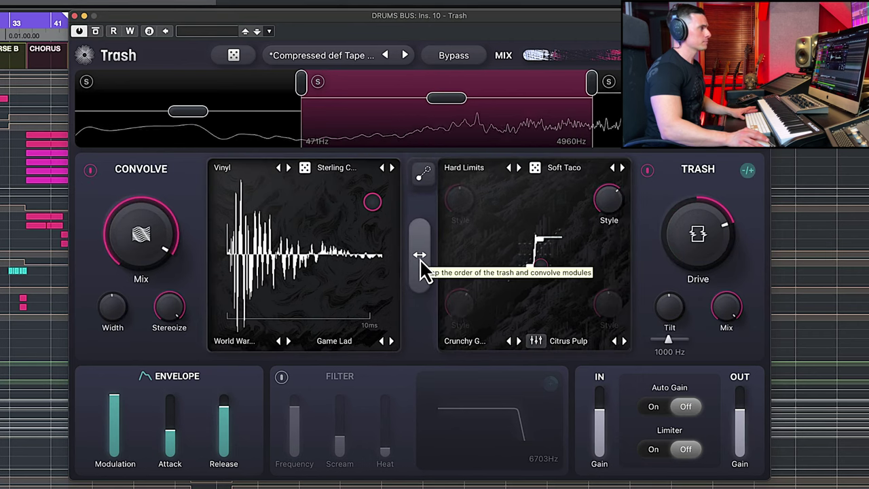
{"action": "left_click", "coordinate": [421, 263]}
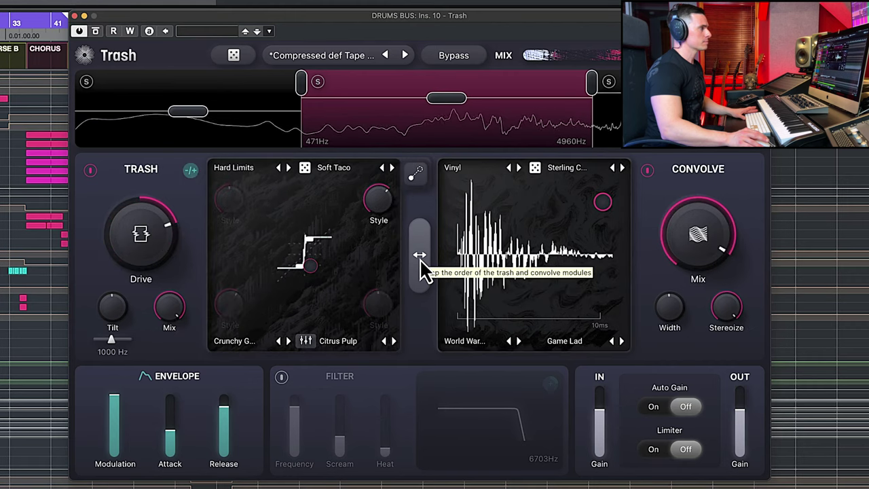
{"action": "left_click", "coordinate": [421, 262]}
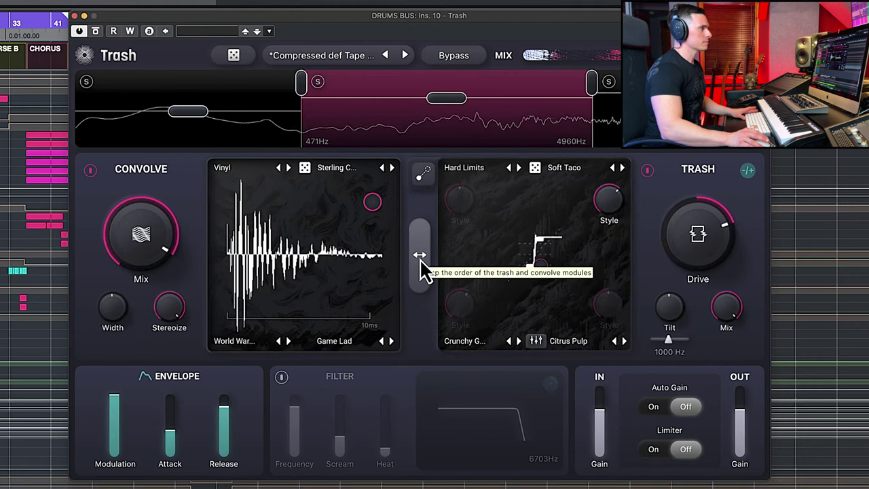
{"action": "left_click", "coordinate": [419, 258]}
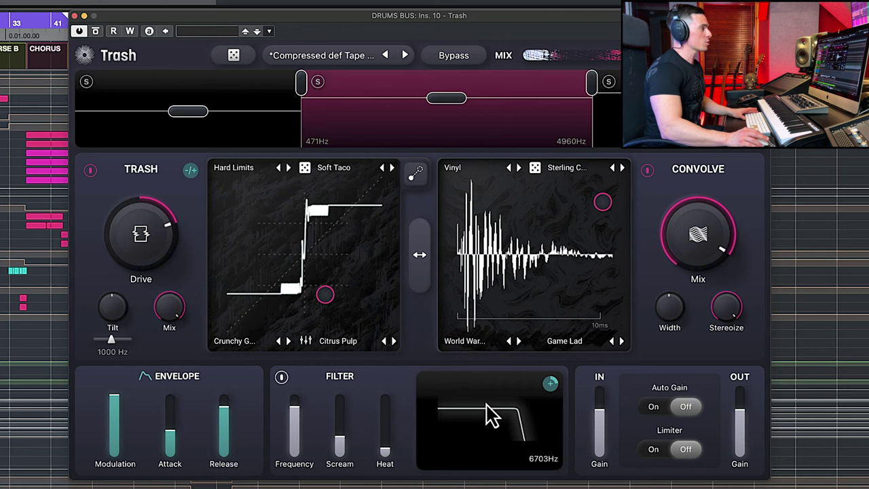
Shorten envelope attack and release and set envelope-to-Drive modulation to about -76%
{"action": "left_click", "coordinate": [281, 379]}
{"action": "left_click", "coordinate": [281, 378]}
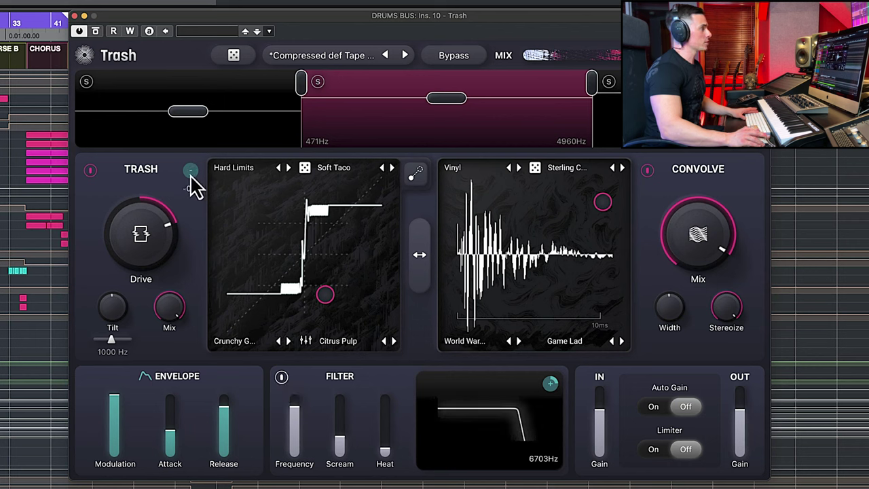
{"action": "scroll", "coordinate": [191, 171], "scroll_direction": "up", "scroll_amount": 3}
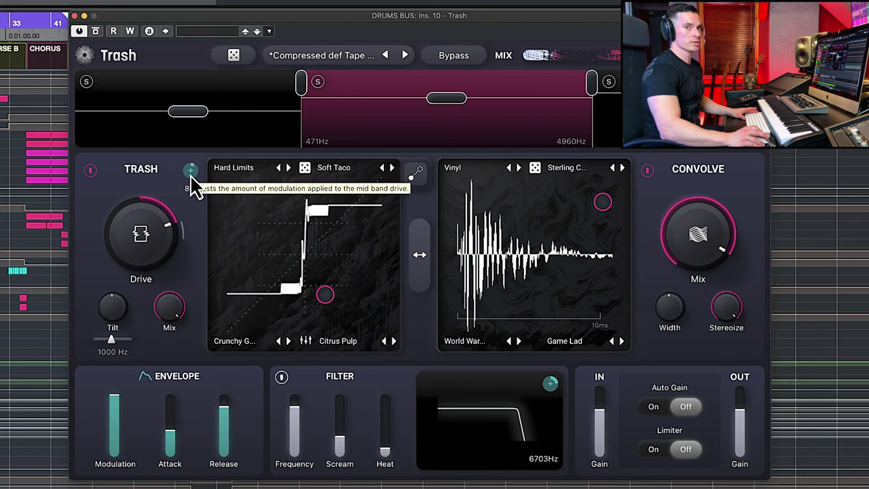
{"action": "key", "text": "space"}
{"action": "mouse_move", "coordinate": [169, 430]}
{"action": "left_mouse_down"}
{"action": "mouse_move", "coordinate": [176, 465]}
{"action": "mouse_move", "coordinate": [174, 413]}
{"action": "mouse_move", "coordinate": [171, 431]}
{"action": "left_mouse_up"}
{"action": "mouse_move", "coordinate": [224, 424]}
{"action": "left_mouse_down"}
{"action": "mouse_move", "coordinate": [227, 467]}
{"action": "mouse_move", "coordinate": [226, 415]}
{"action": "mouse_move", "coordinate": [225, 426]}
{"action": "left_mouse_up"}
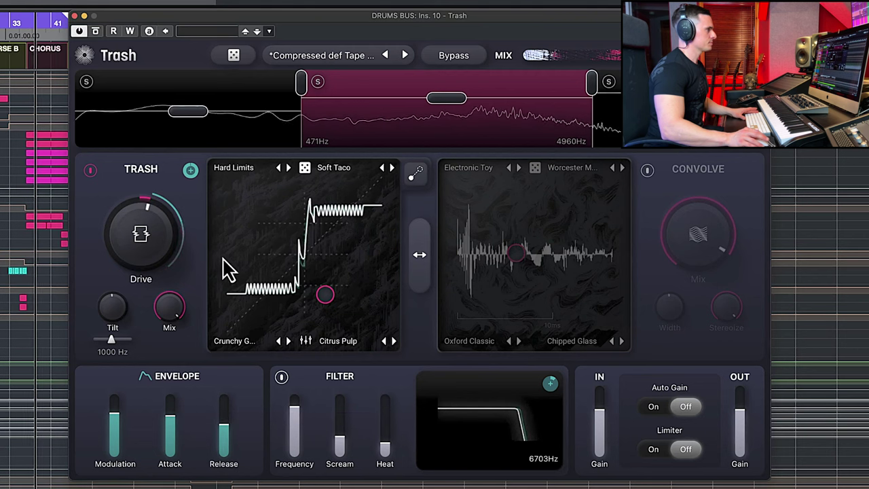
{"action": "left_click_drag", "start_coordinate": [190, 170], "coordinate": [193, 239]}
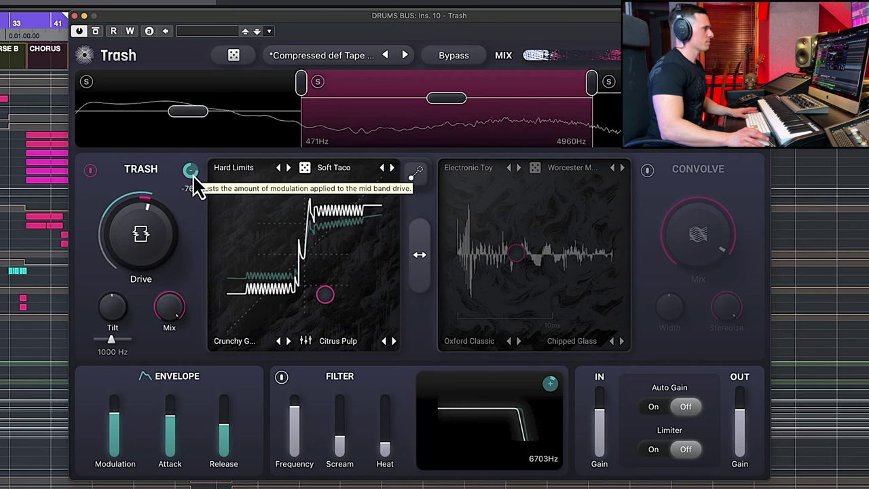
Remove the envelope modulation from Drive and switch the filter back on
{"action": "key", "text": "space"}
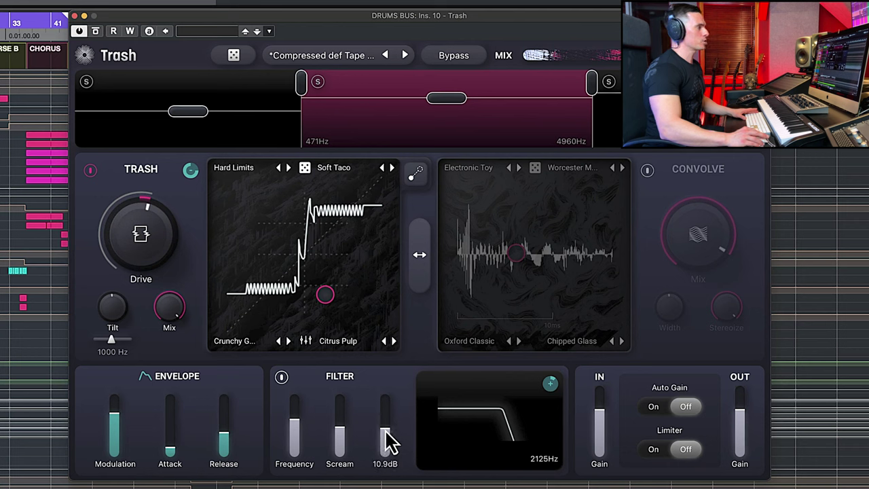
{"action": "left_click", "coordinate": [281, 378]}
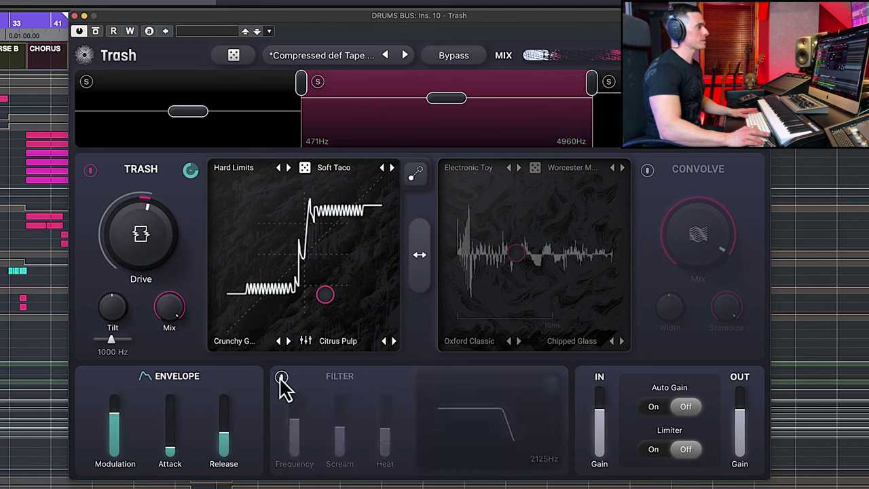
{"action": "key", "text": "space"}
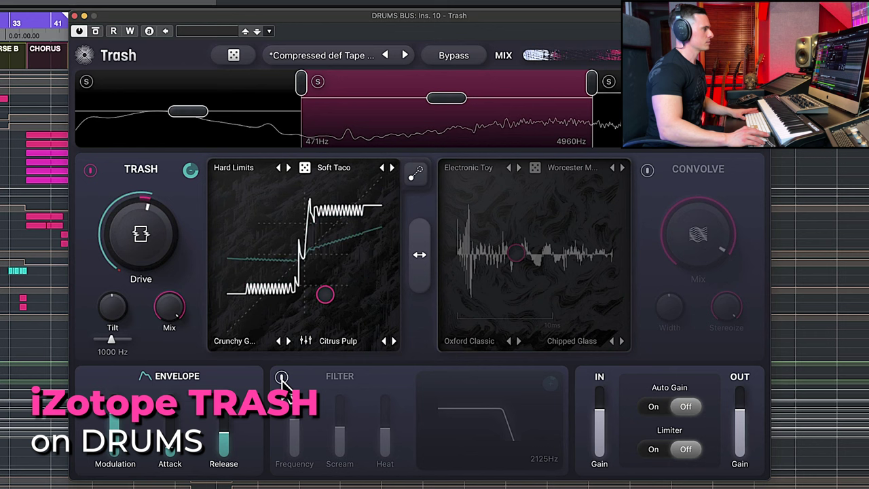
{"action": "left_click", "coordinate": [191, 175]}
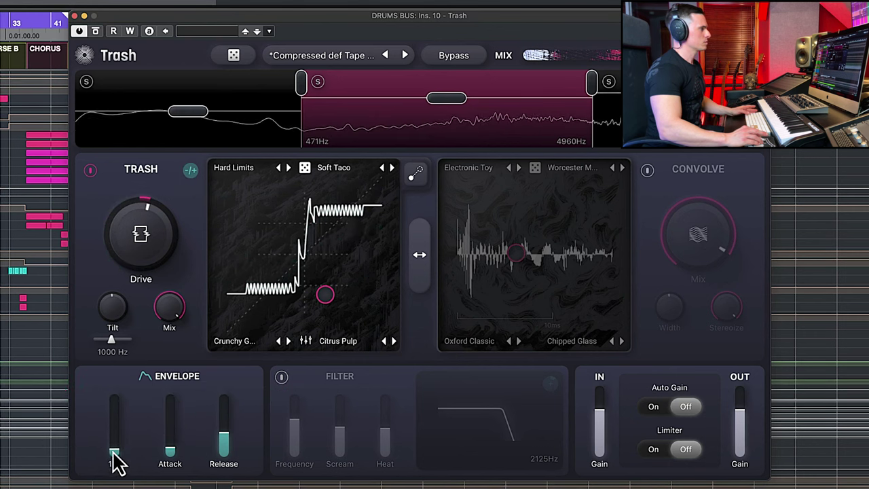
{"action": "left_click", "coordinate": [282, 377]}
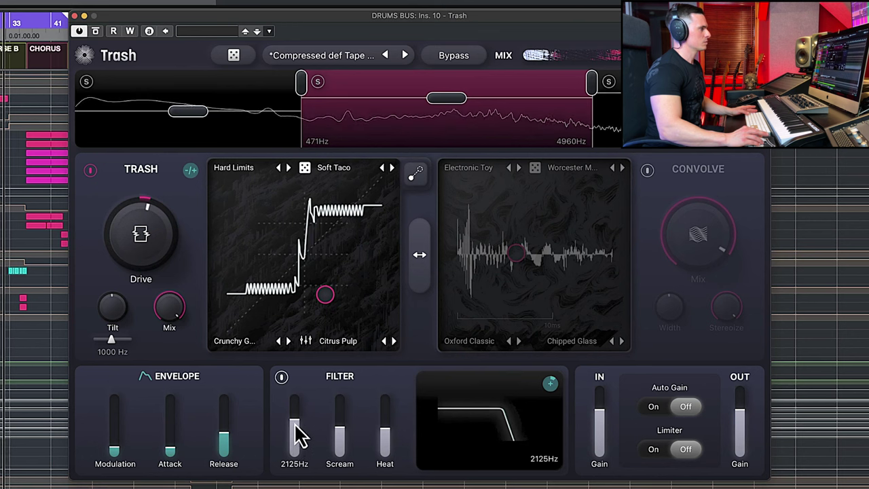
Sweep the filter cutoff, remove its Heat, and raise envelope modulation to about 92%
{"action": "left_click_drag", "start_coordinate": [297, 442], "coordinate": [343, 462]}
{"action": "mouse_move", "coordinate": [385, 432]}
{"action": "left_mouse_down"}
{"action": "mouse_move", "coordinate": [386, 456]}
{"action": "mouse_move", "coordinate": [385, 426]}
{"action": "left_mouse_up"}
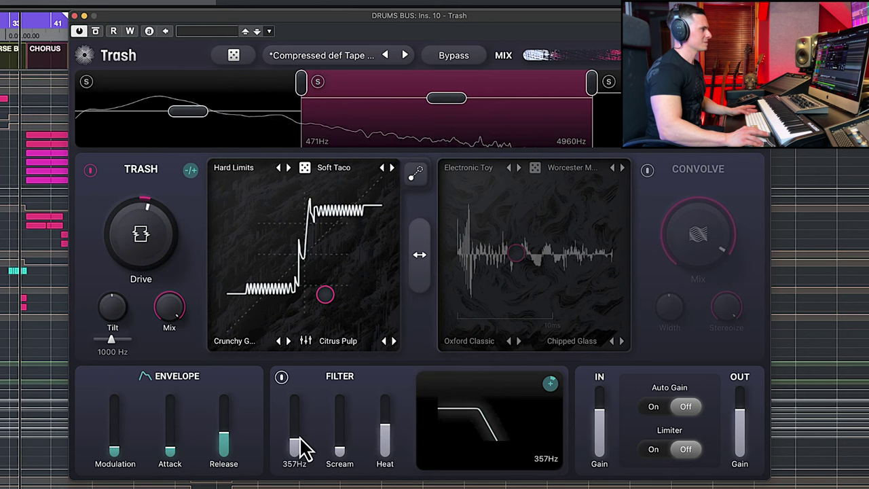
{"action": "left_click_drag", "start_coordinate": [298, 450], "coordinate": [305, 417]}
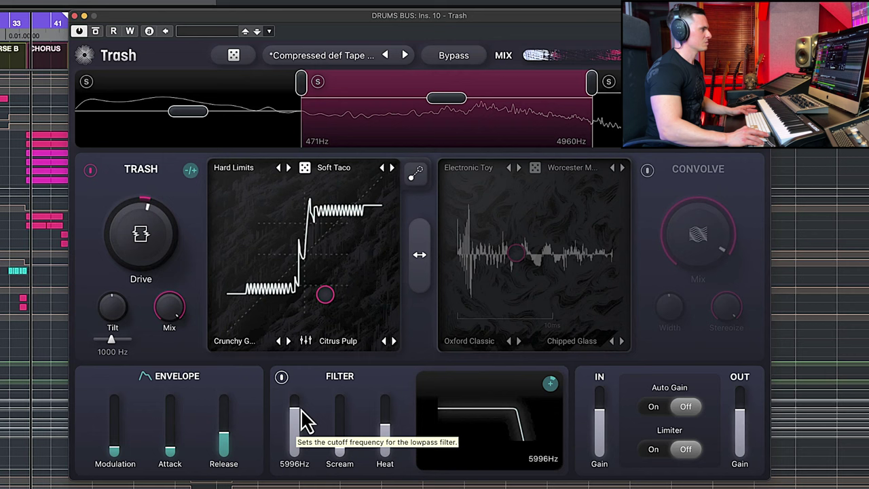
{"action": "left_click_drag", "start_coordinate": [119, 463], "coordinate": [136, 411]}
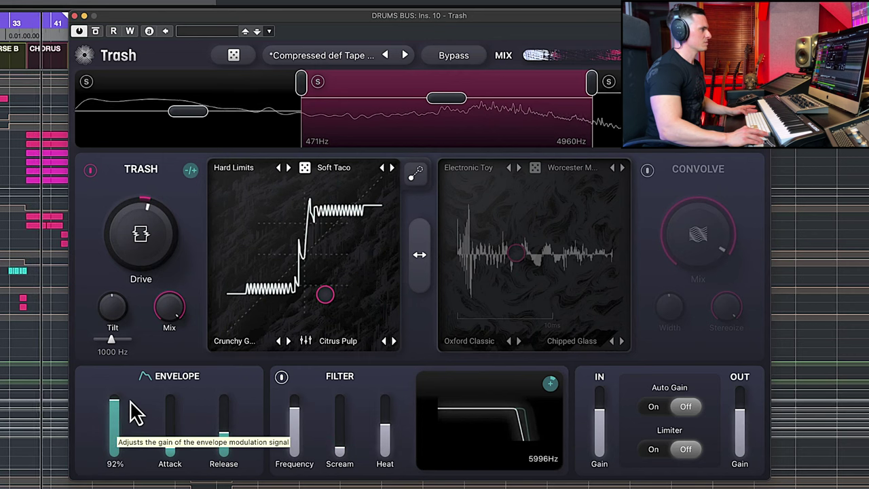
{"action": "left_click_drag", "start_coordinate": [230, 454], "coordinate": [227, 428]}
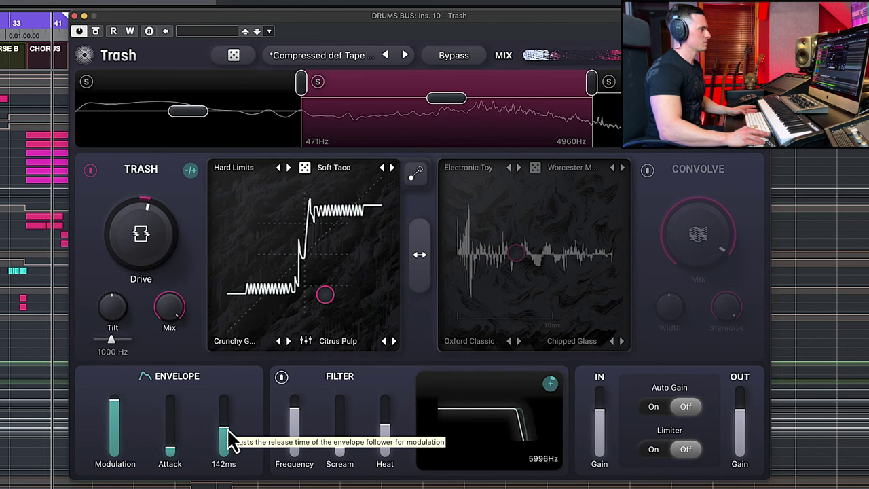
{"action": "mouse_move", "coordinate": [175, 456]}
{"action": "left_mouse_down"}
{"action": "mouse_move", "coordinate": [171, 412]}
{"action": "mouse_move", "coordinate": [170, 455]}
{"action": "left_mouse_up"}
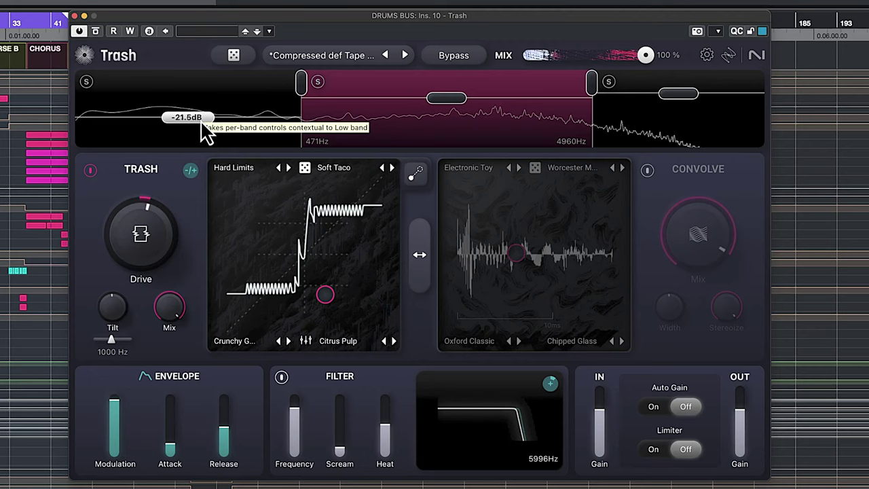
A/B against bypass and lower the output gain to about -2.3 dB
{"action": "left_click", "coordinate": [95, 31]}
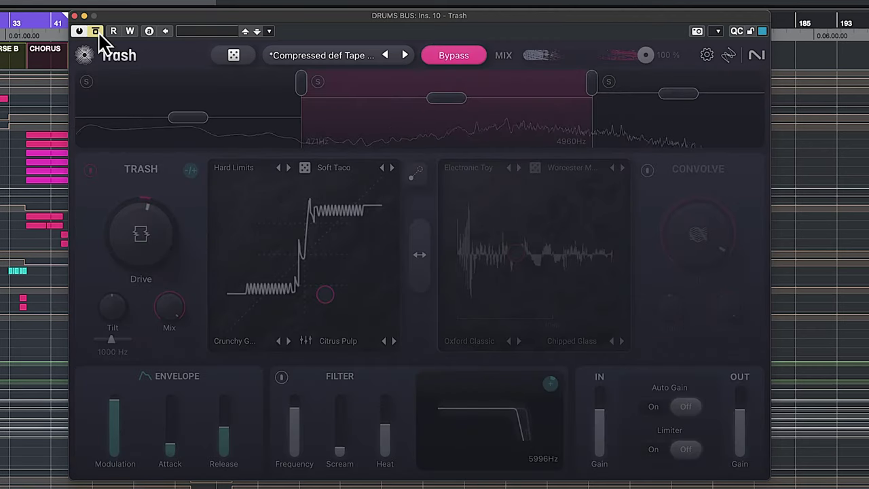
{"action": "left_click", "coordinate": [95, 32]}
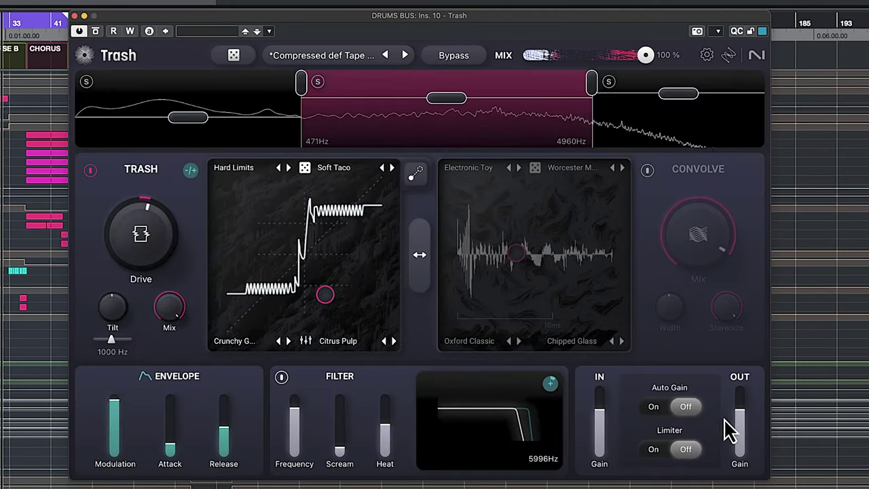
{"action": "left_click_drag", "start_coordinate": [746, 416], "coordinate": [746, 421]}
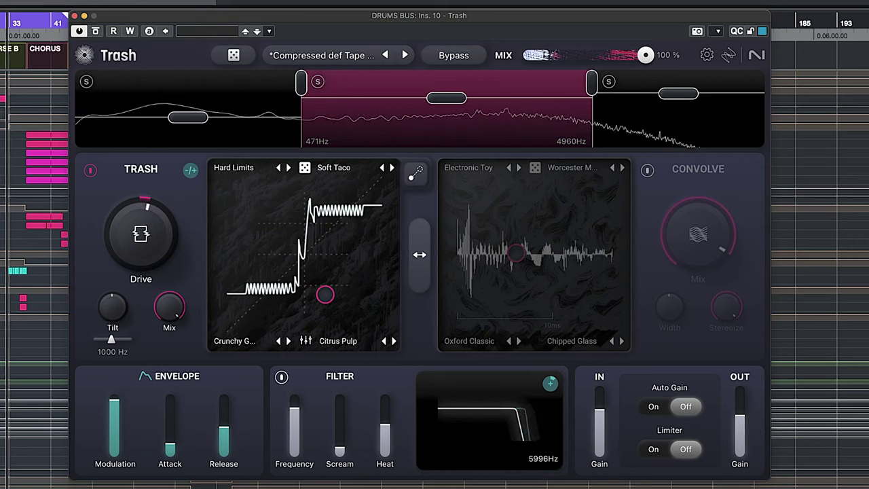
{"action": "left_click", "coordinate": [95, 31]}
{"action": "left_click", "coordinate": [96, 31]}
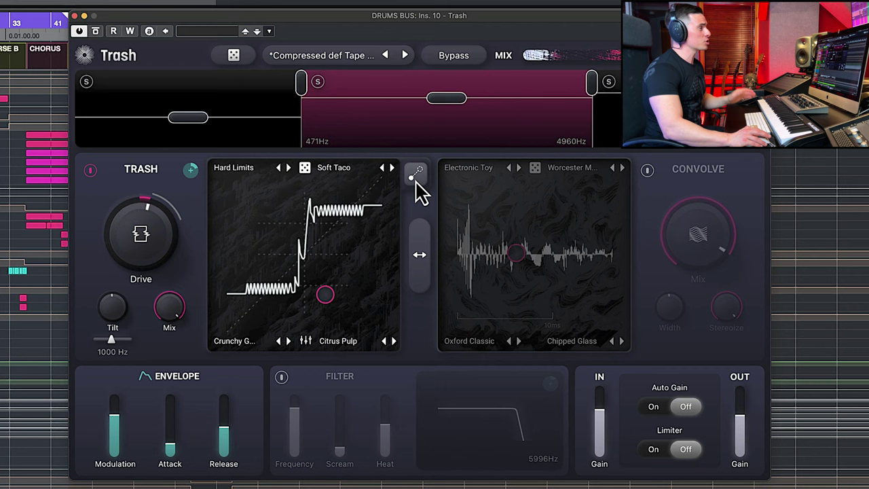
Link the envelope to the distortion blend point, sweep it across the shape grid, and set modulation to 68%
{"action": "left_click", "coordinate": [415, 174]}
{"action": "mouse_move", "coordinate": [242, 217]}
{"action": "left_mouse_down"}
{"action": "mouse_move", "coordinate": [291, 225]}
{"action": "mouse_move", "coordinate": [282, 201]}
{"action": "mouse_move", "coordinate": [253, 207]}
{"action": "left_mouse_up"}
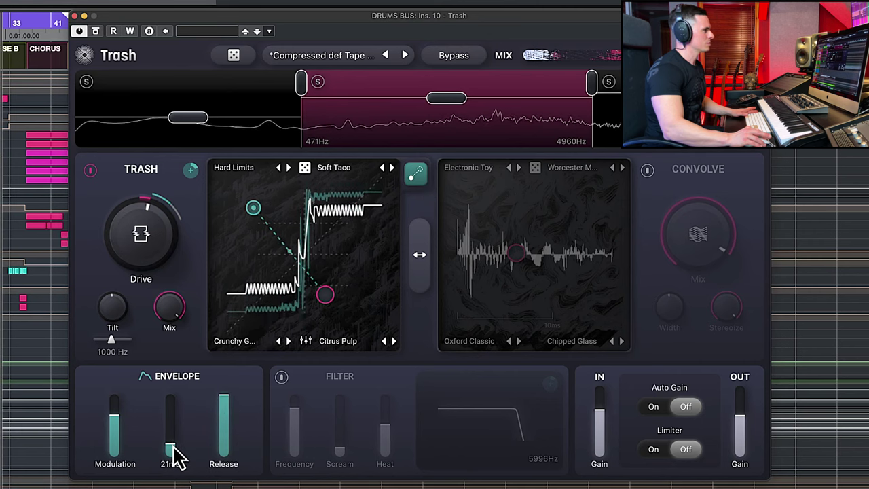
{"action": "mouse_move", "coordinate": [170, 451]}
{"action": "left_mouse_down"}
{"action": "mouse_move", "coordinate": [180, 413]}
{"action": "mouse_move", "coordinate": [171, 456]}
{"action": "left_mouse_up"}
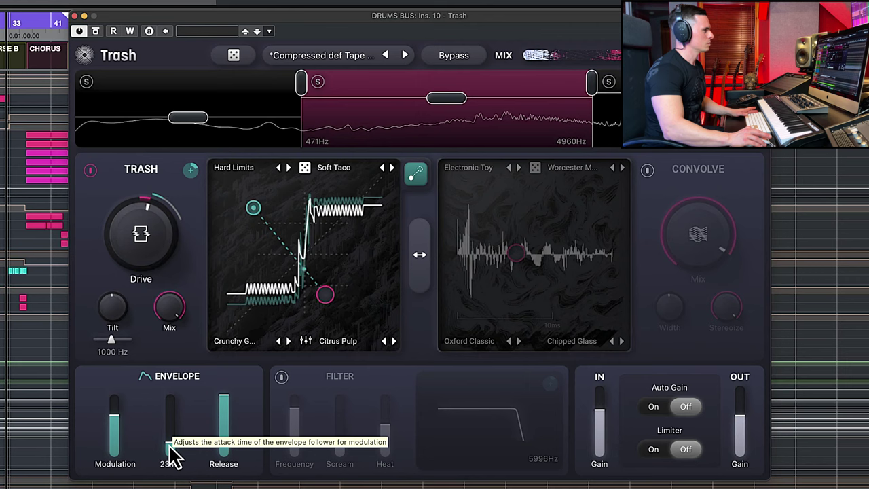
{"action": "left_click_drag", "start_coordinate": [151, 271], "coordinate": [147, 306]}
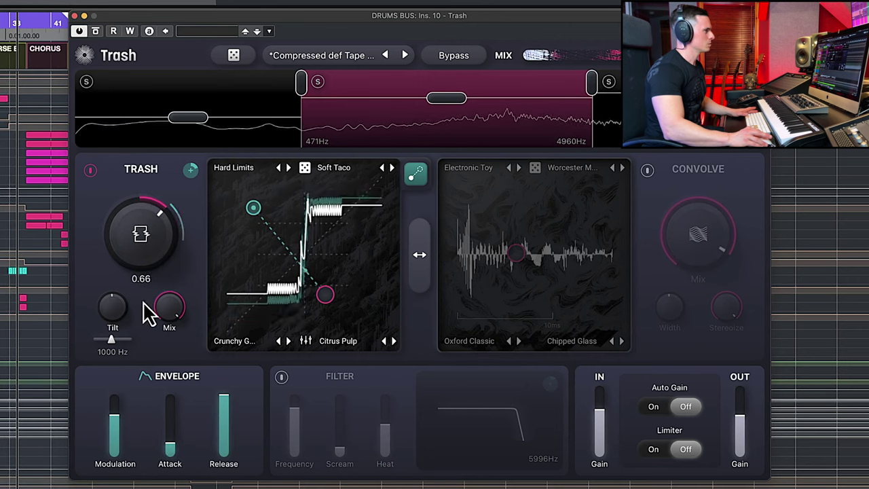
{"action": "left_click_drag", "start_coordinate": [114, 418], "coordinate": [116, 396]}
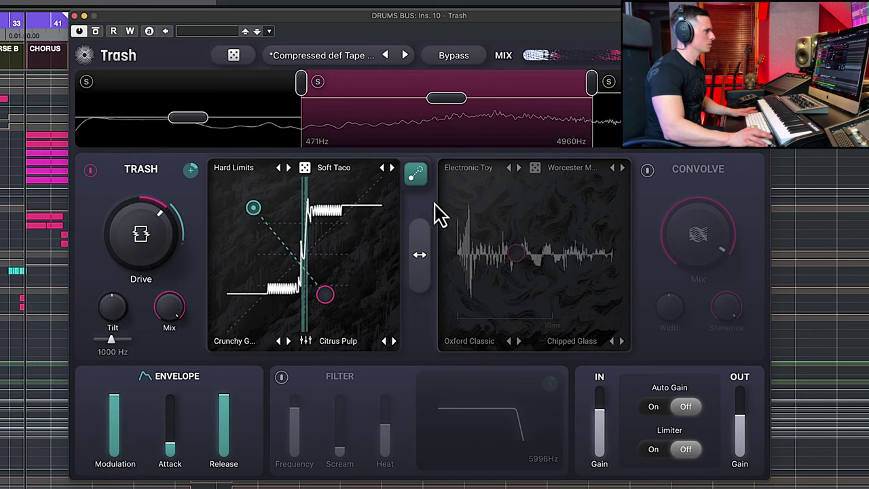
{"action": "left_click_drag", "start_coordinate": [253, 207], "coordinate": [340, 294]}
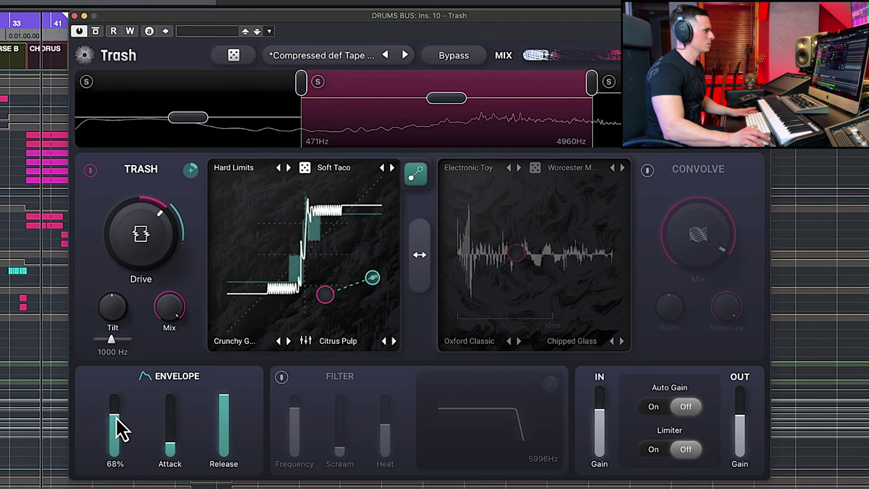
Enable the filter with low Heat and a 12659Hz cutoff, then nudge the distortion blend point
{"action": "left_click", "coordinate": [282, 377]}
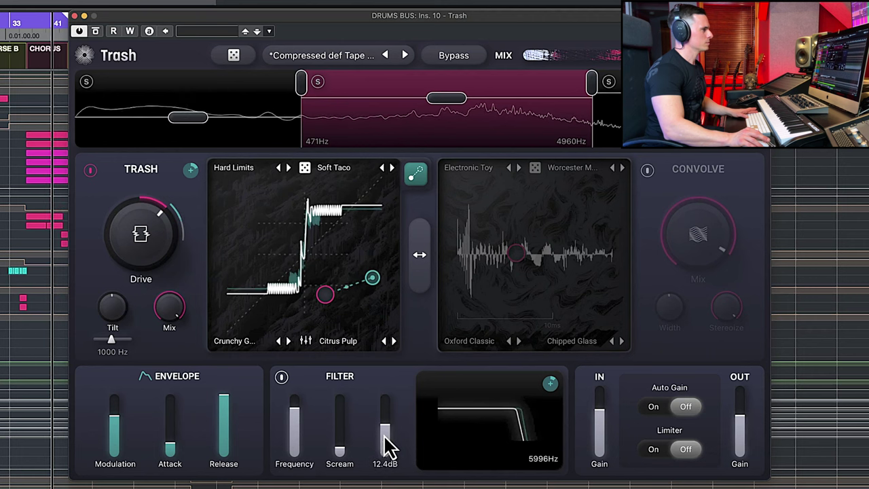
{"action": "left_click_drag", "start_coordinate": [391, 447], "coordinate": [388, 458]}
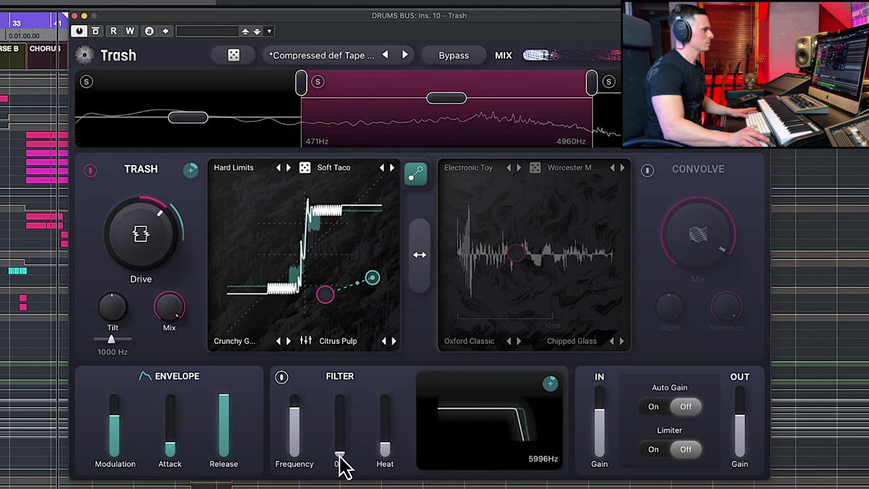
{"action": "left_click_drag", "start_coordinate": [303, 425], "coordinate": [299, 406]}
{"action": "mouse_move", "coordinate": [373, 280]}
{"action": "left_mouse_down"}
{"action": "mouse_move", "coordinate": [244, 282]}
{"action": "mouse_move", "coordinate": [256, 253]}
{"action": "mouse_move", "coordinate": [248, 204]}
{"action": "mouse_move", "coordinate": [249, 281]}
{"action": "mouse_move", "coordinate": [388, 245]}
{"action": "mouse_move", "coordinate": [390, 279]}
{"action": "left_mouse_up"}
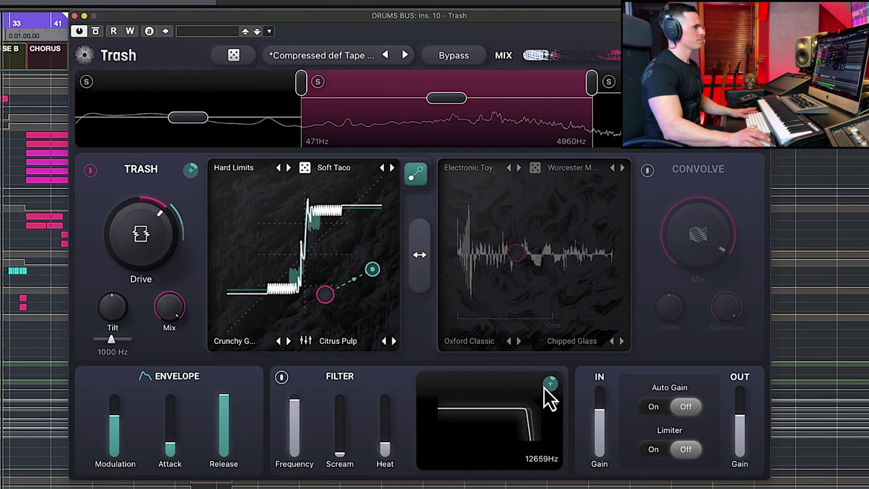
{"action": "scroll", "coordinate": [554, 391], "scroll_direction": "up", "scroll_amount": 5}
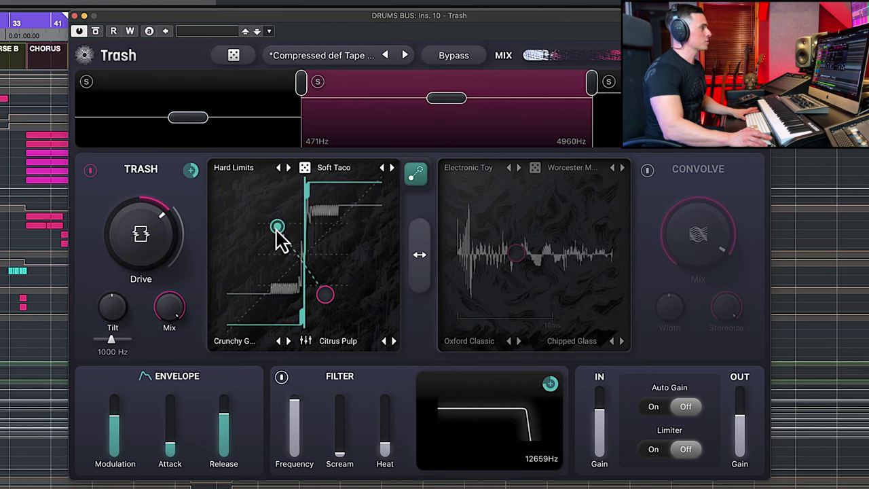
Move the teal distortion blend handle from the upper left to the upper right of the XY pad
{"action": "left_click_drag", "start_coordinate": [277, 228], "coordinate": [375, 239]}
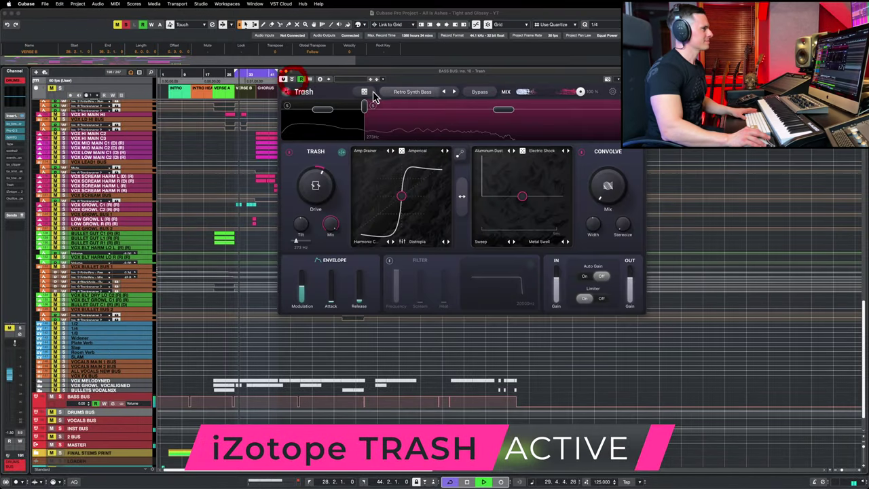
Roll random bass-bus presets, comparing each against the bypassed sound, until Metallic Scrape loads
{"action": "left_click", "coordinate": [365, 92]}
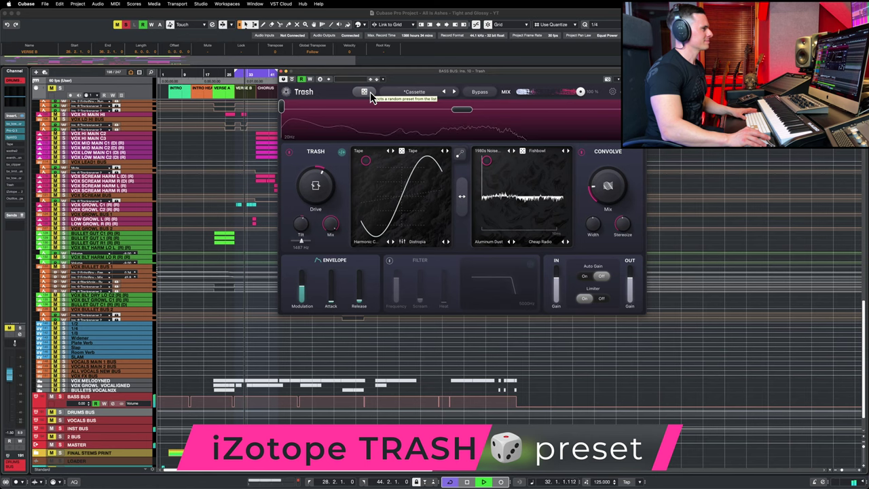
{"action": "left_click", "coordinate": [370, 92]}
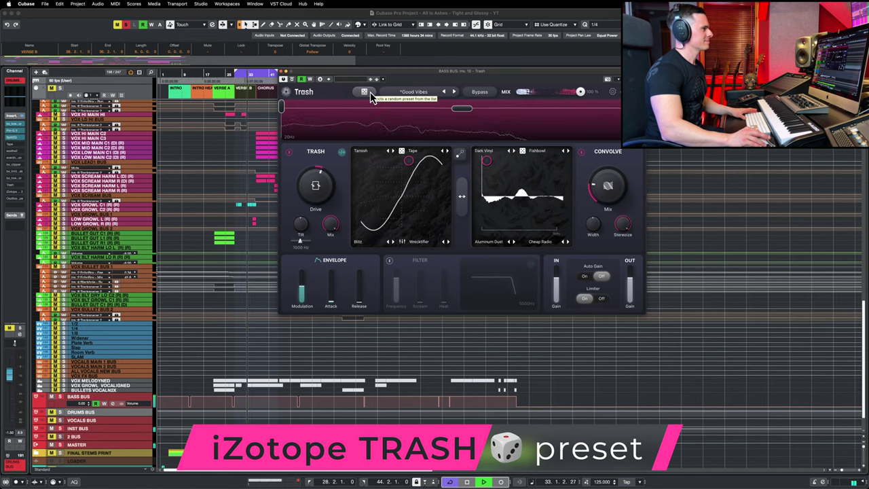
{"action": "left_click", "coordinate": [370, 92]}
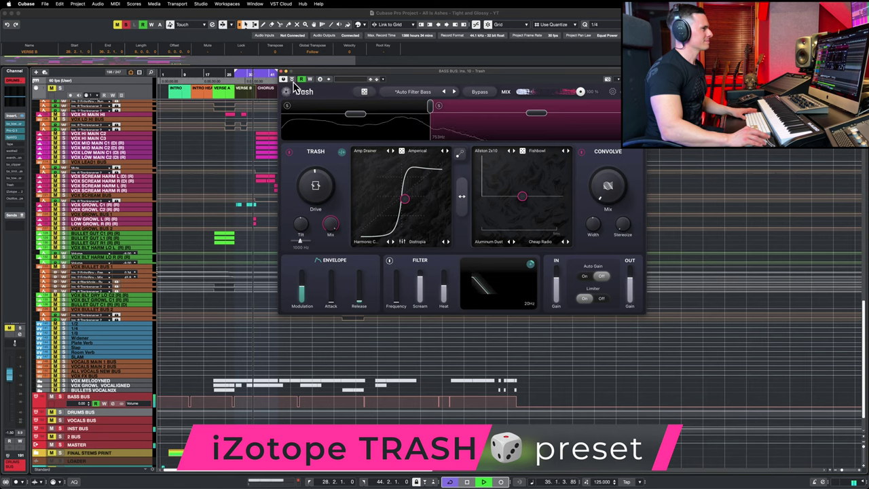
{"action": "left_click", "coordinate": [293, 80]}
{"action": "left_click", "coordinate": [294, 81]}
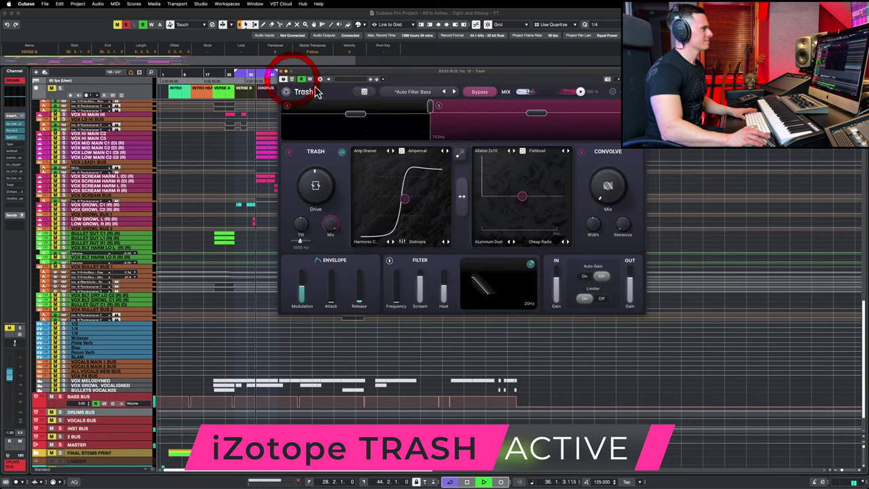
{"action": "left_click", "coordinate": [367, 95]}
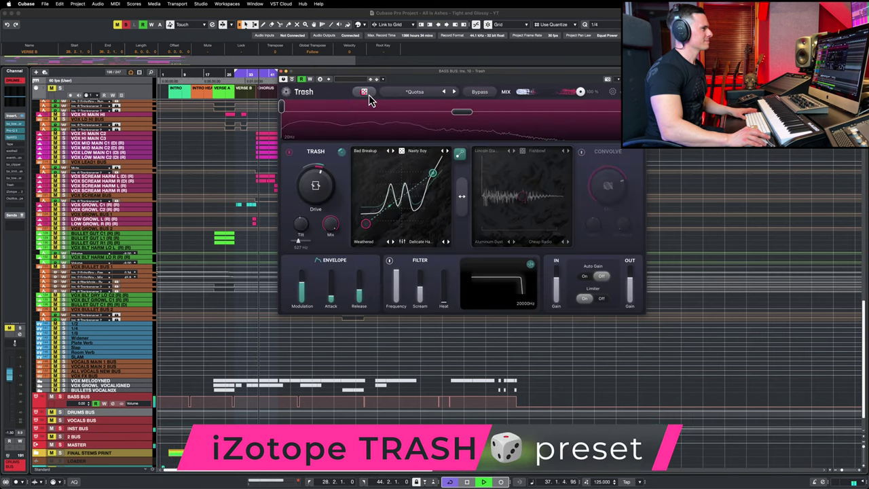
{"action": "left_click", "coordinate": [367, 94]}
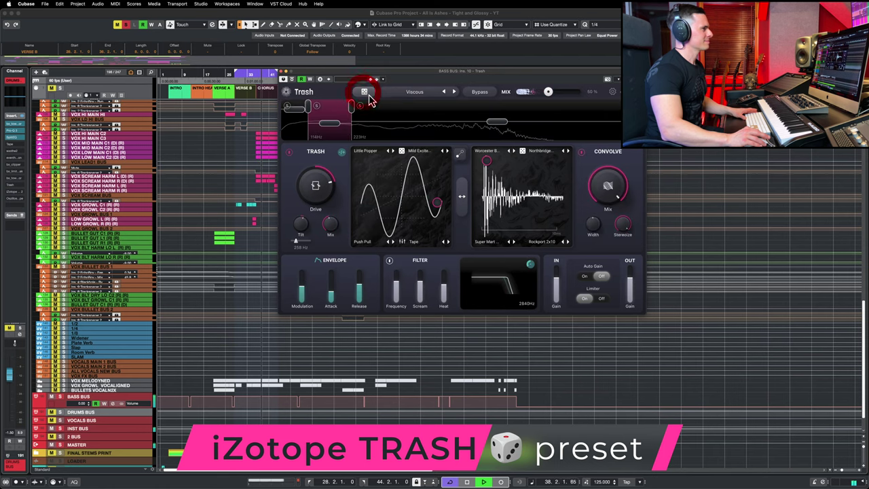
{"action": "left_click", "coordinate": [294, 80]}
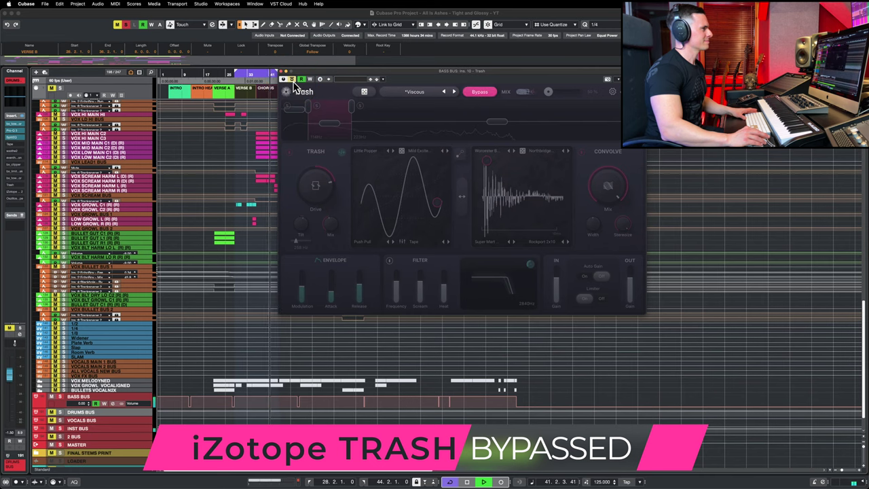
{"action": "left_click", "coordinate": [292, 80]}
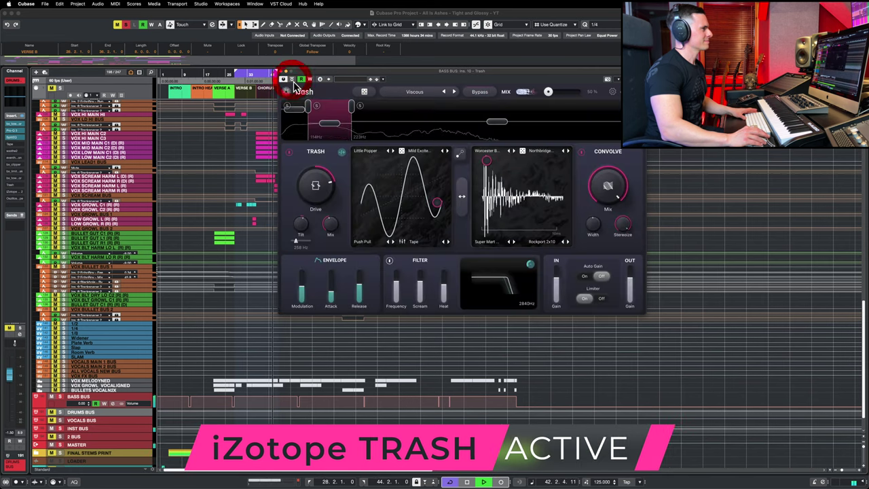
{"action": "left_click", "coordinate": [365, 93]}
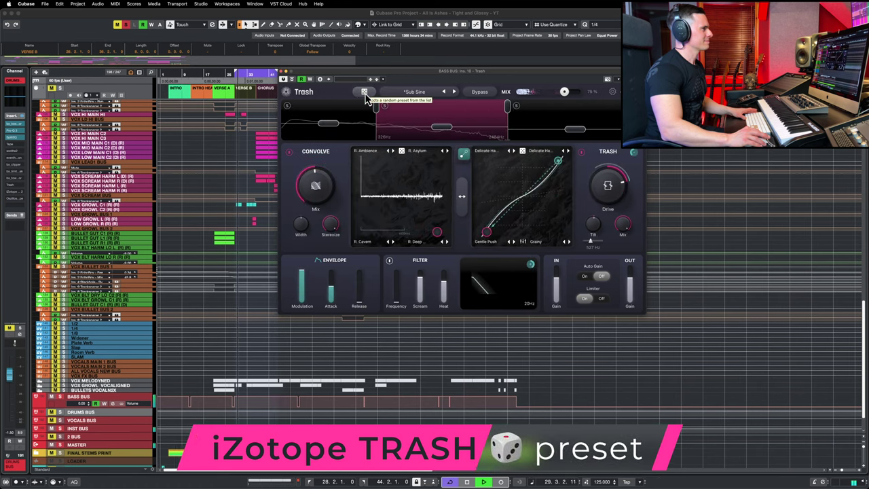
{"action": "left_click", "coordinate": [365, 93]}
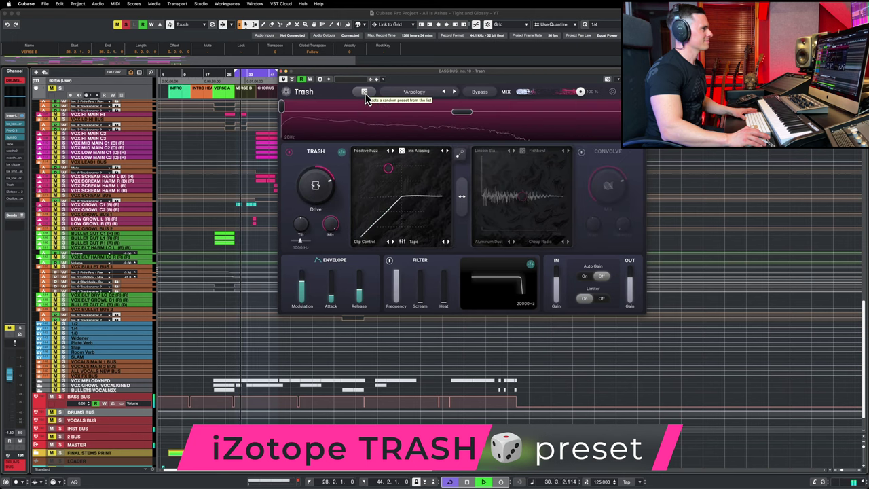
{"action": "left_click", "coordinate": [365, 94]}
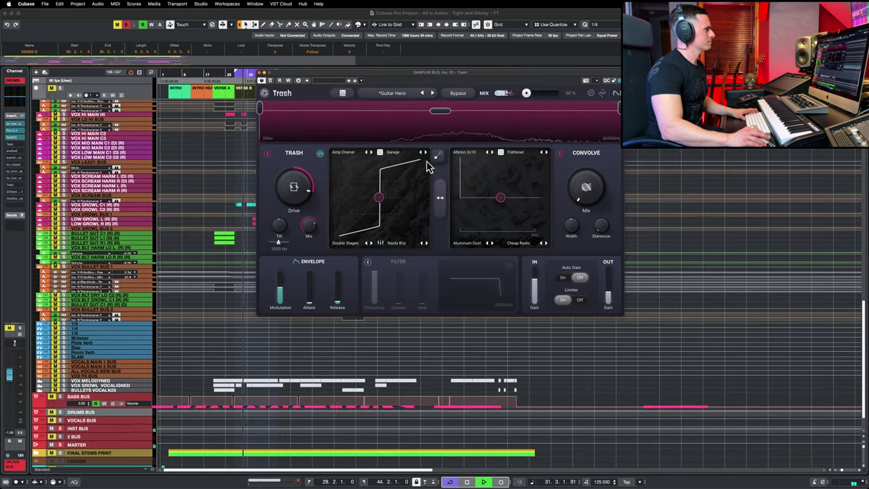
Randomize the Convolve impulse responses several times and raise the Convolve mix
{"action": "left_click", "coordinate": [501, 153]}
{"action": "mouse_move", "coordinate": [583, 185]}
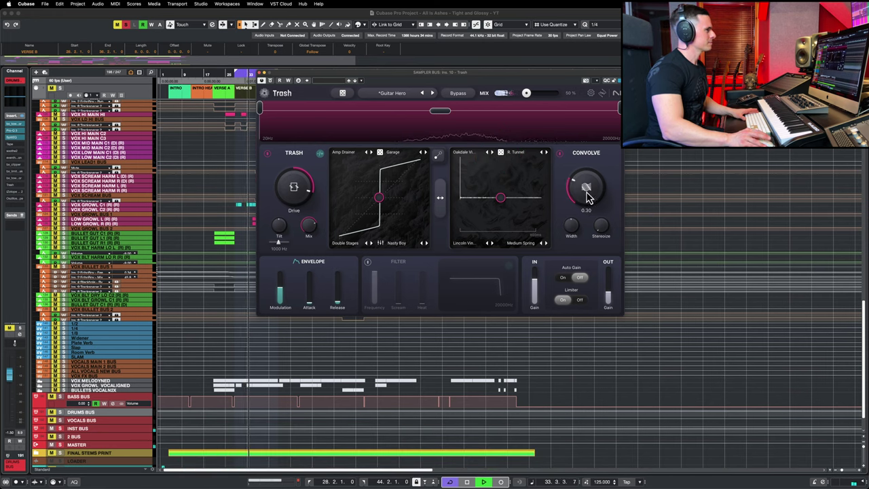
{"action": "left_click_drag", "start_coordinate": [588, 155], "coordinate": [588, 124]}
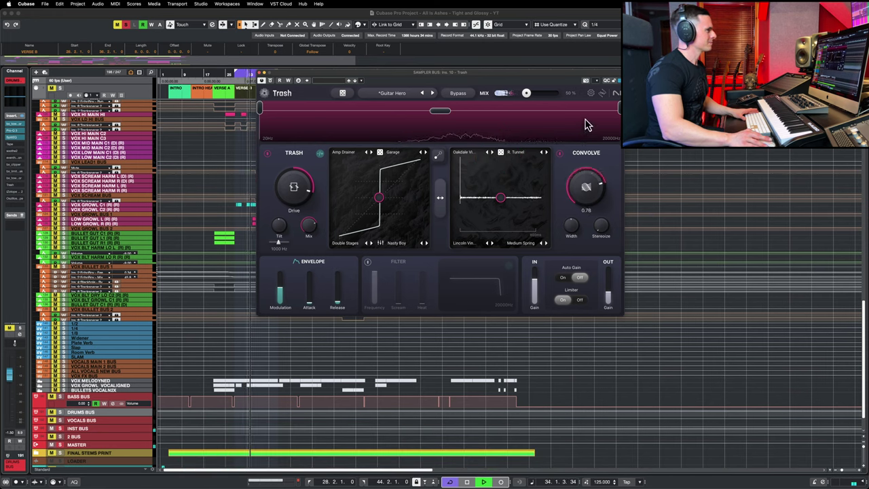
{"action": "left_click", "coordinate": [501, 153]}
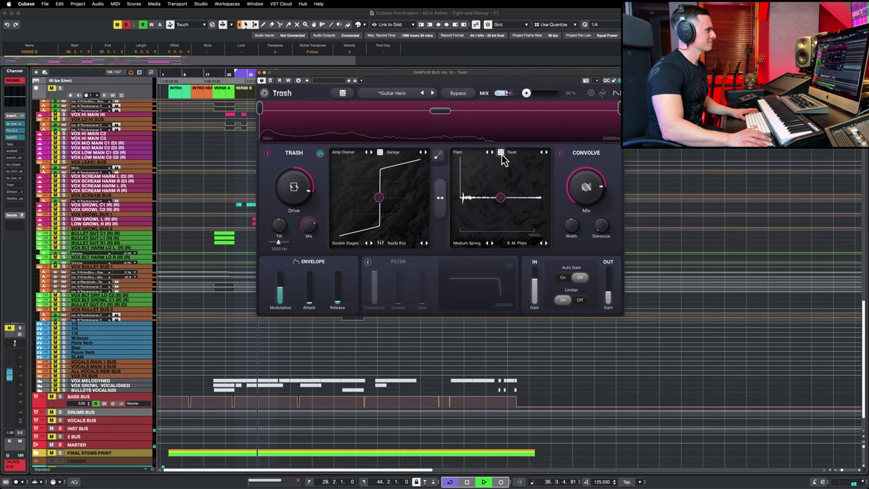
{"action": "left_click", "coordinate": [502, 153]}
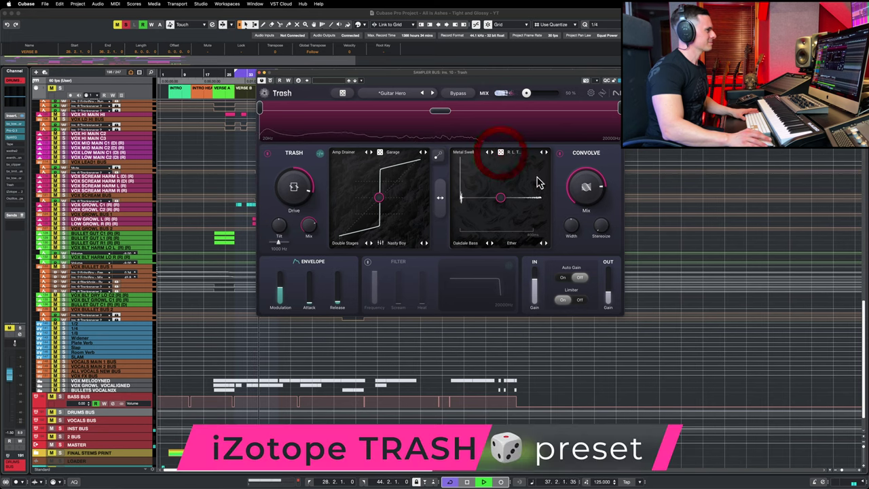
{"action": "left_click", "coordinate": [500, 154]}
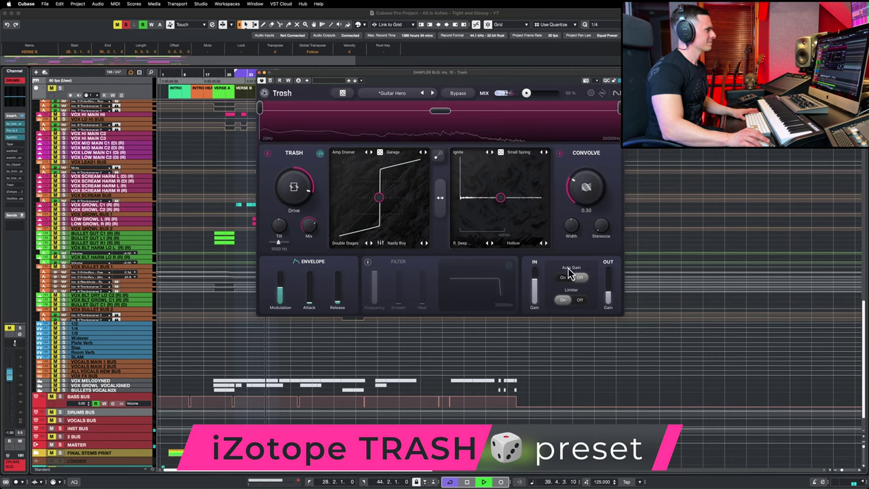
Turn on the output limiter and A/B the sampler bus against bypass and Convolve off
{"action": "left_click", "coordinate": [563, 300]}
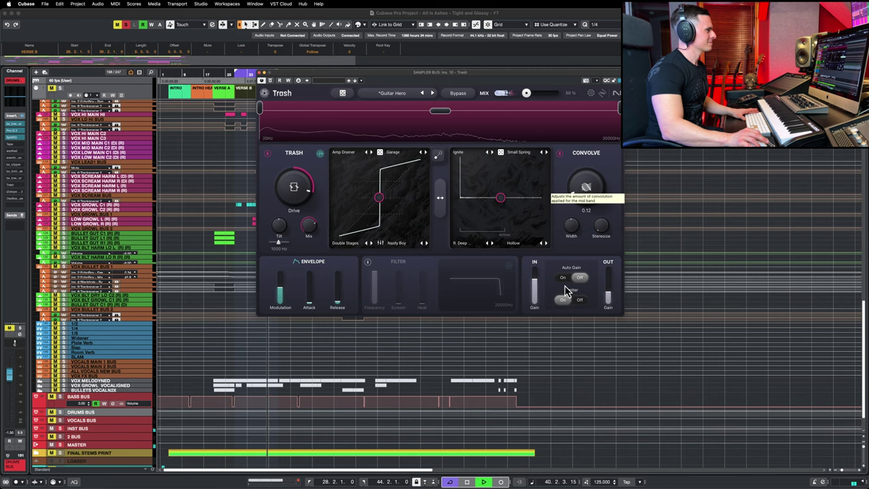
{"action": "left_click", "coordinate": [270, 80]}
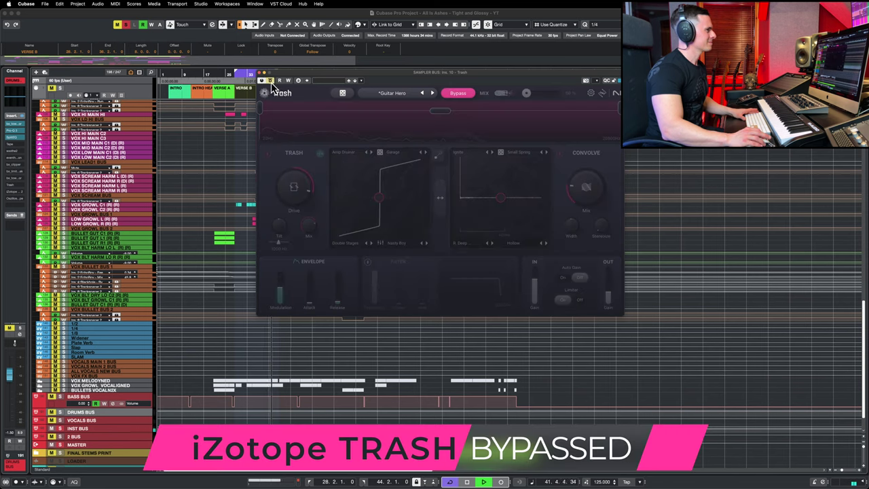
{"action": "left_click", "coordinate": [270, 80]}
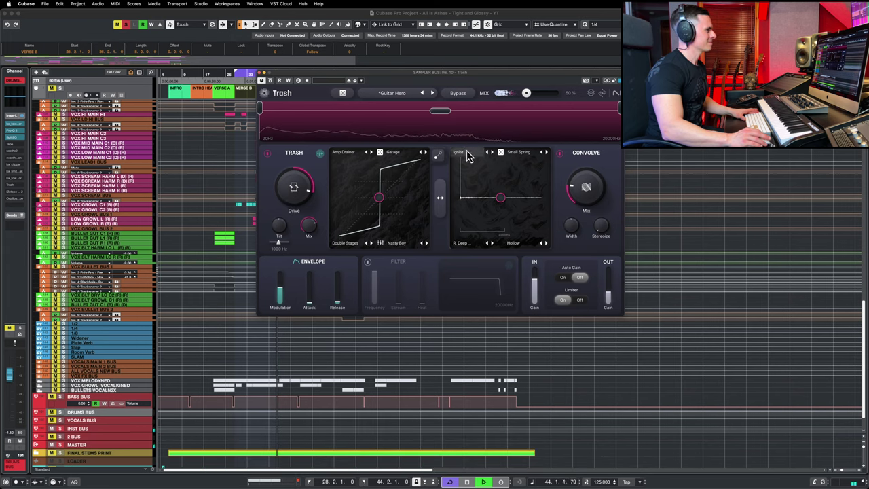
{"action": "left_click", "coordinate": [559, 153]}
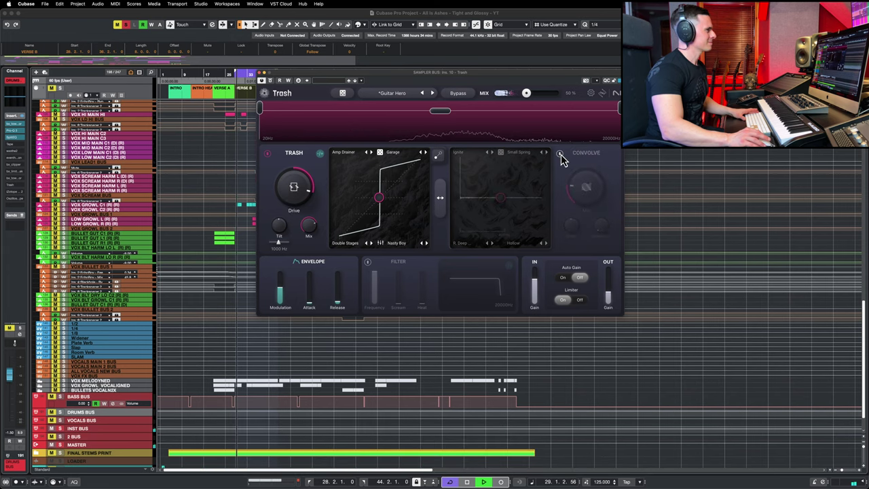
{"action": "left_click", "coordinate": [560, 155]}
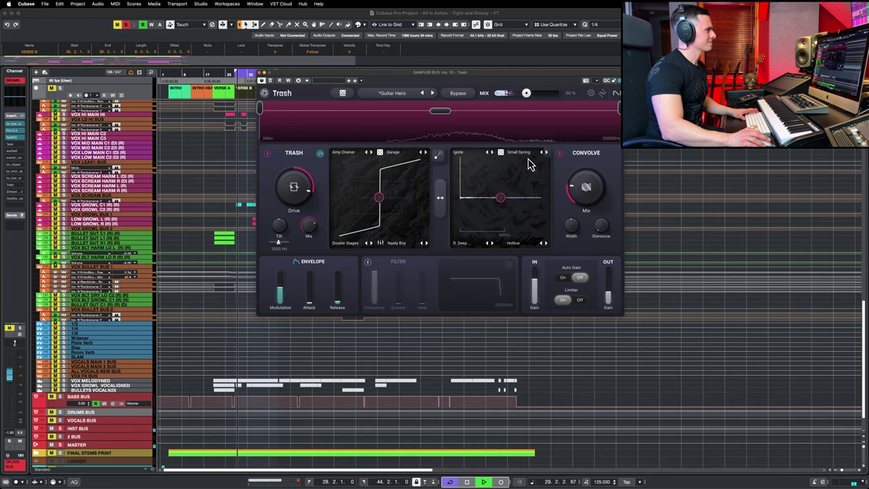
Roll random presets on the sampler bus, ending on Arpology
{"action": "left_click", "coordinate": [344, 95]}
{"action": "left_click", "coordinate": [344, 96]}
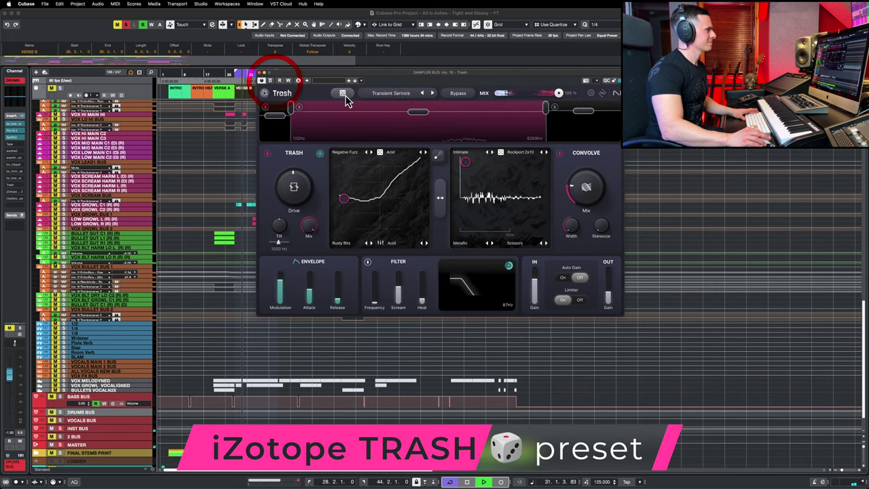
{"action": "left_click", "coordinate": [344, 93]}
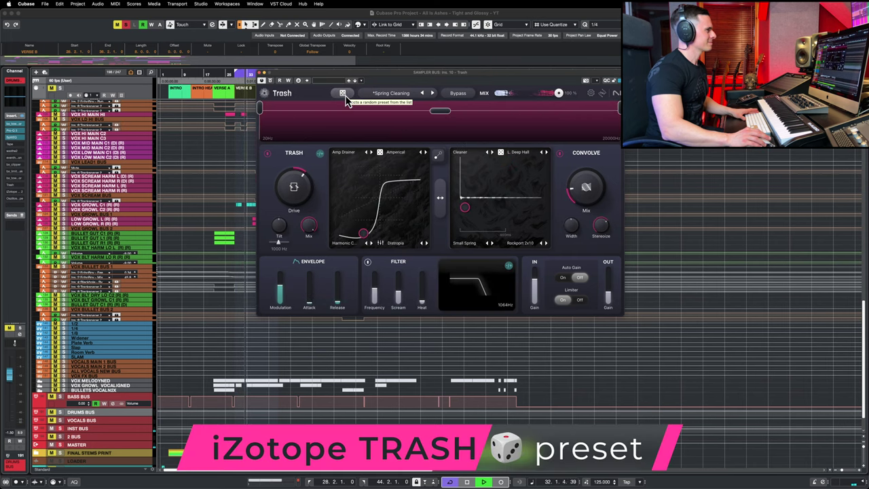
{"action": "left_click", "coordinate": [344, 94]}
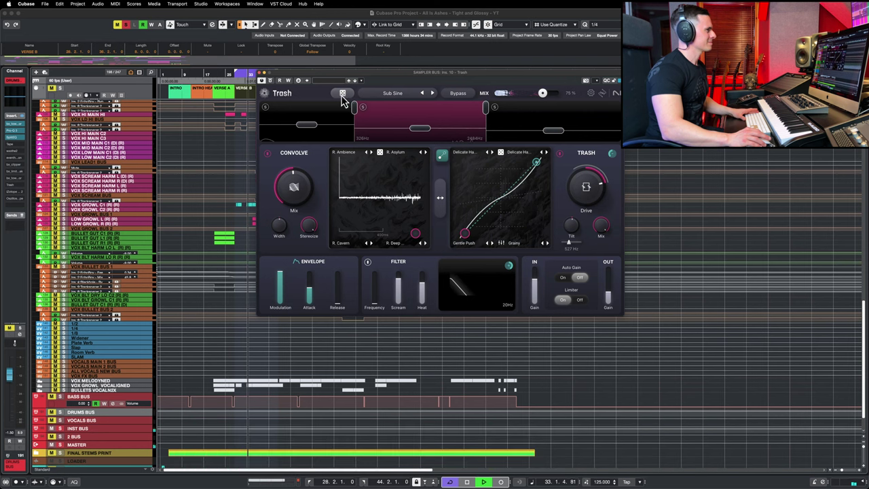
{"action": "left_click", "coordinate": [344, 95]}
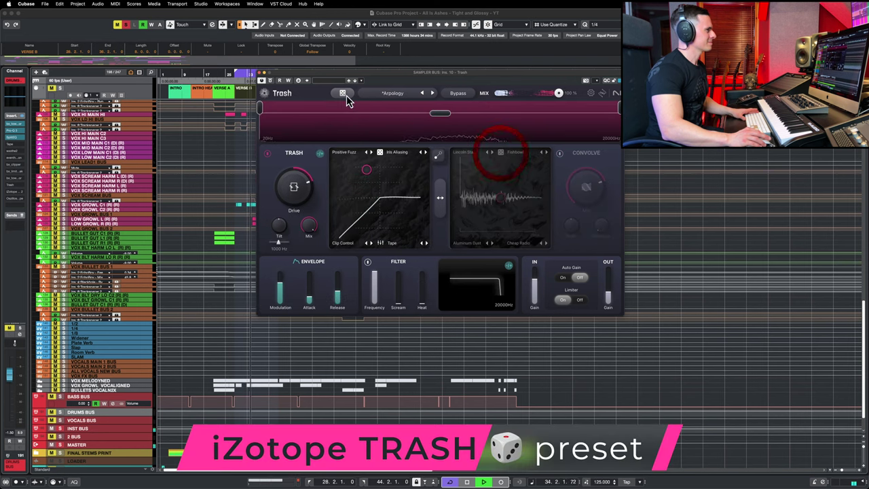